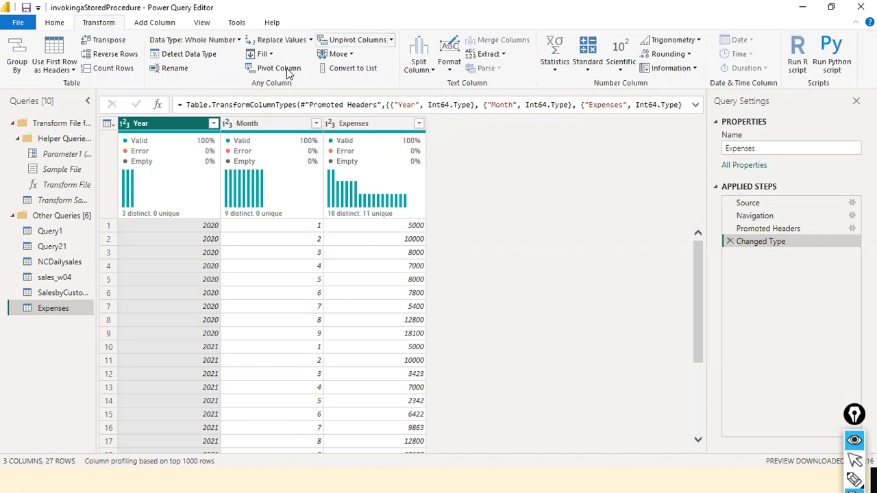
left_click_drag(225, 86, 244, 76)
left_click_drag(291, 56, 313, 41)
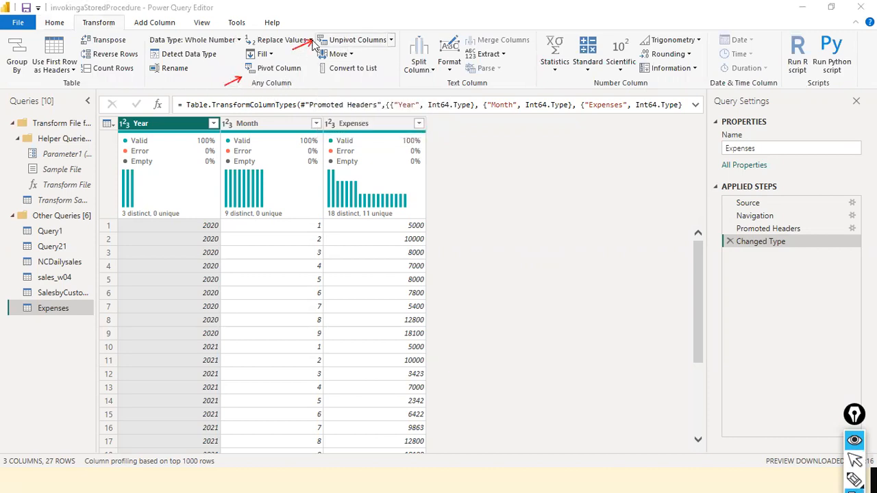
mouse_move(137, 4)
left_mouse_down()
mouse_move(123, 41)
mouse_move(133, 54)
left_mouse_up()
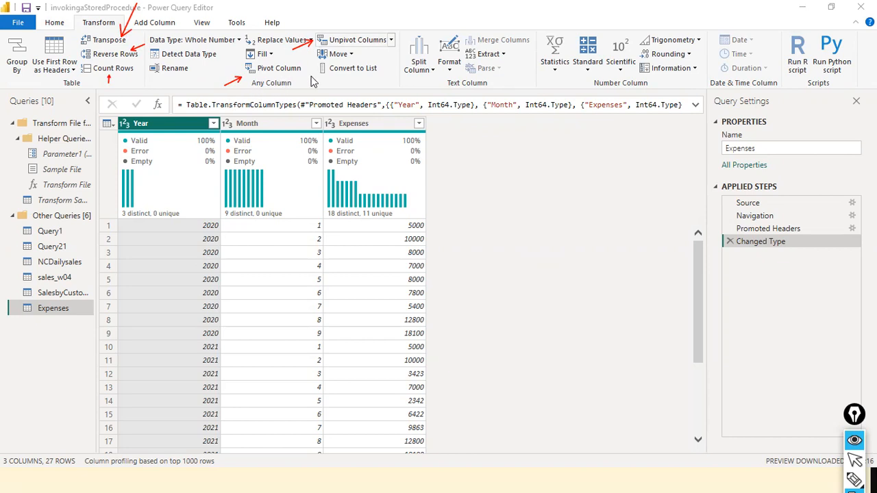
key("Escape")
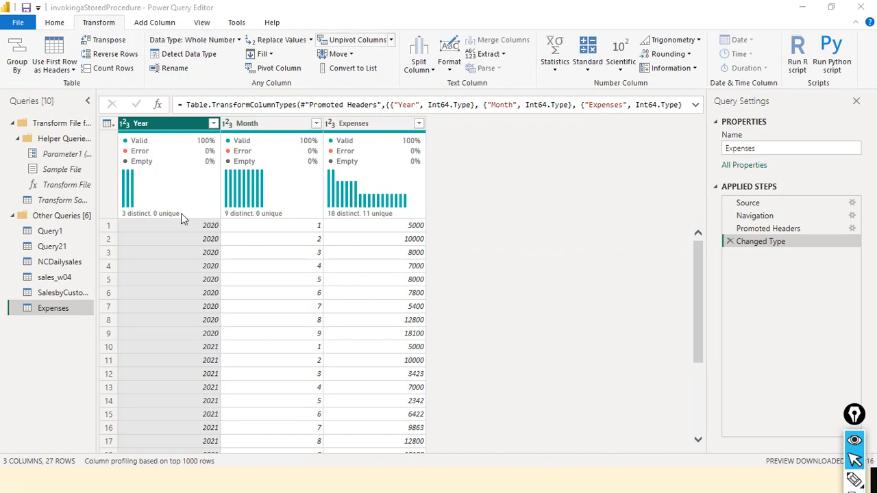
mouse_move(184, 215)
left_click_drag(126, 320, 442, 322)
left_click_drag(134, 342, 397, 342)
left_click_drag(117, 355, 410, 355)
left_click_drag(509, 146, 509, 213)
left_click_drag(560, 156, 563, 350)
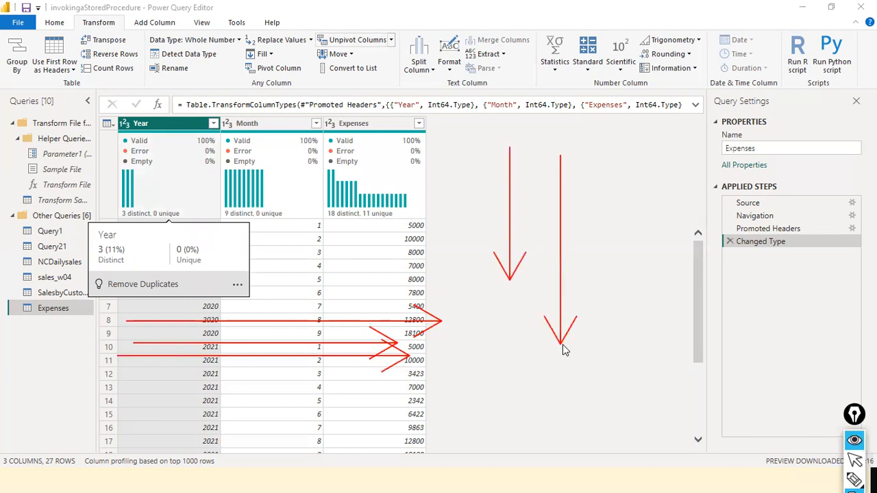
key("super+shift+s")
key("Escape")
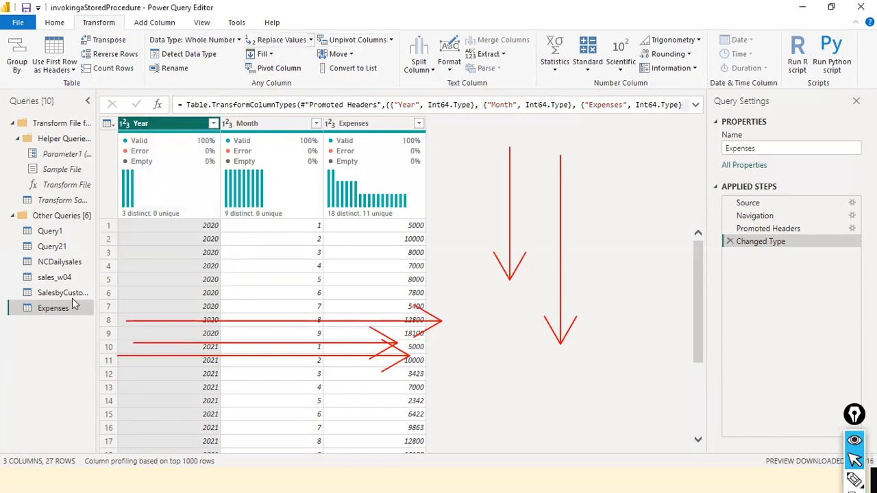
- Turn off the column distribution charts in the data preview
left_click(202, 23)
left_click(182, 40)
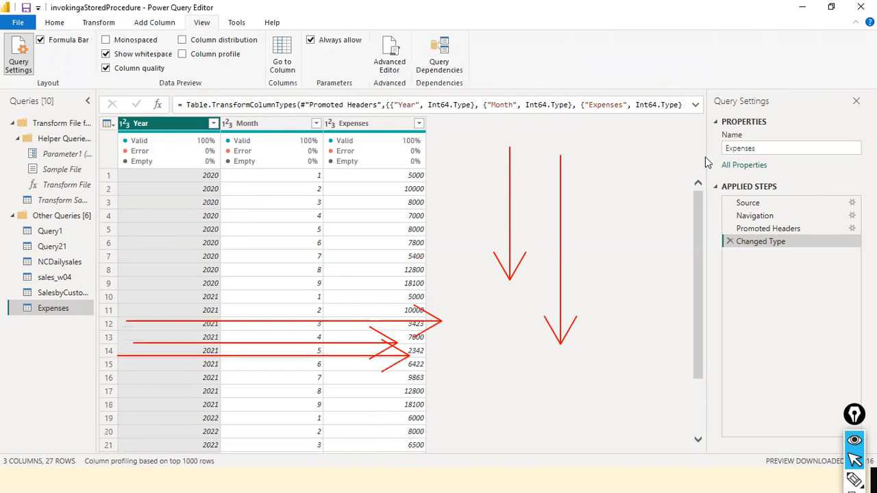
key("ctrl+shift+7")
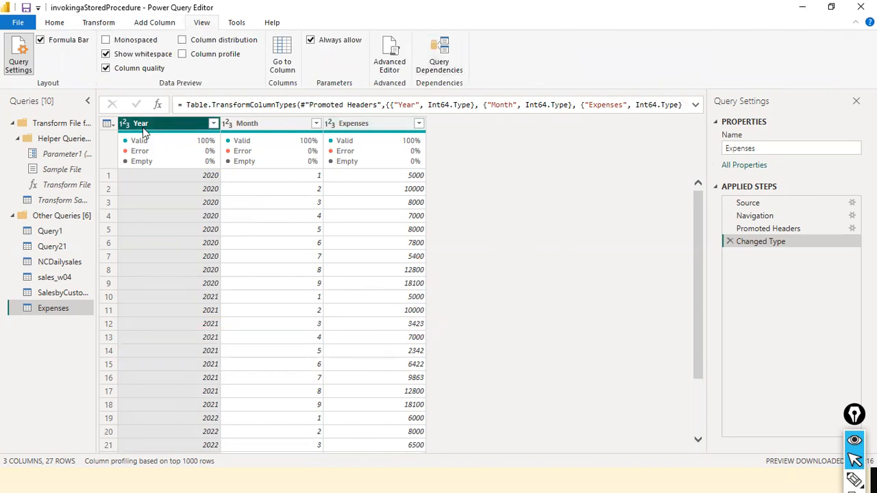
- Pivot the Year column of the Expenses query, using Expenses as the values column and Sum as the aggregate function
left_click(113, 25)
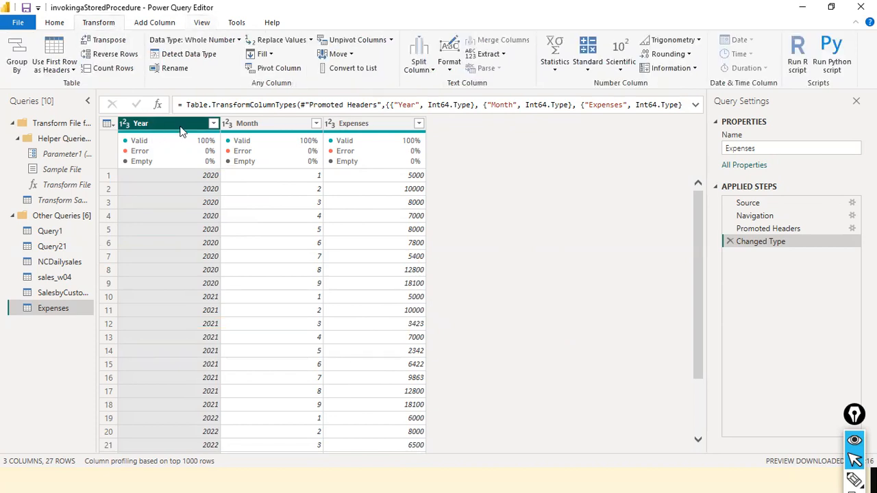
left_click(286, 73)
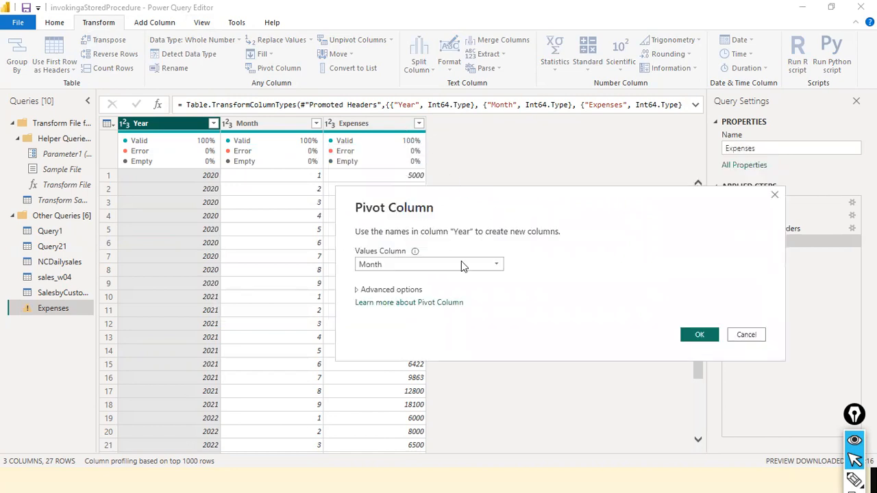
left_click(498, 267)
left_click(425, 291)
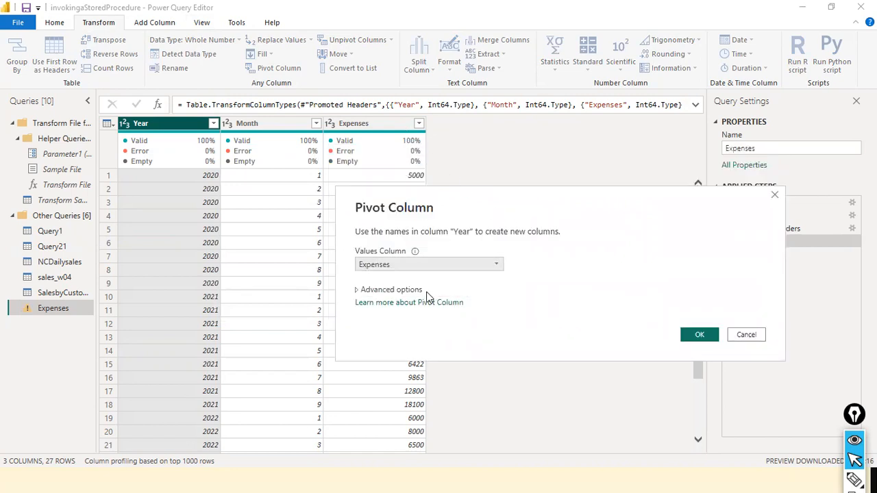
left_click(408, 293)
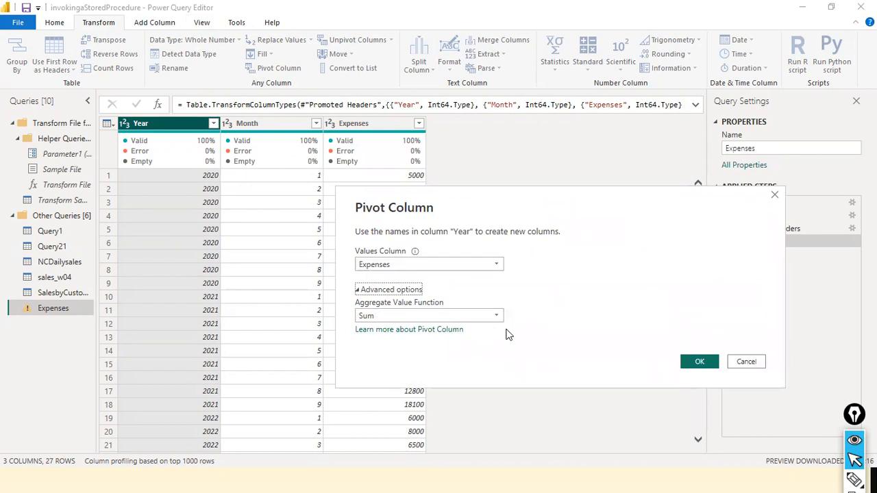
left_click(498, 317)
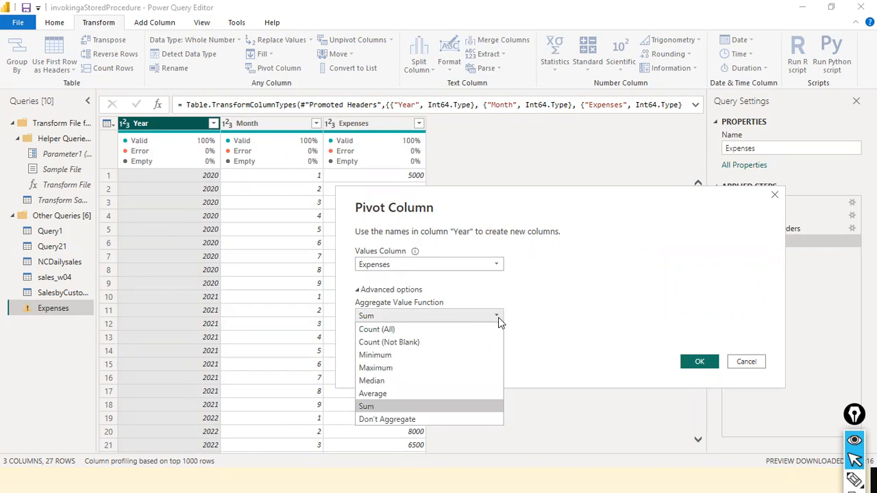
left_click(498, 317)
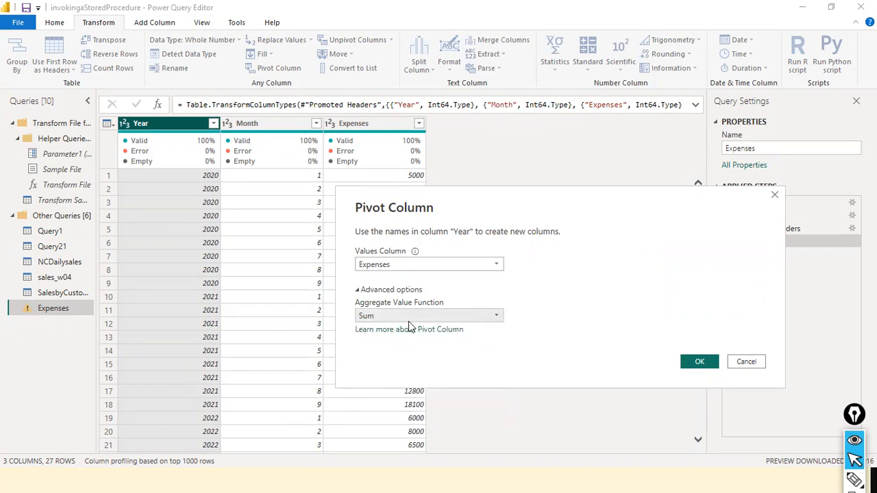
left_click(699, 363)
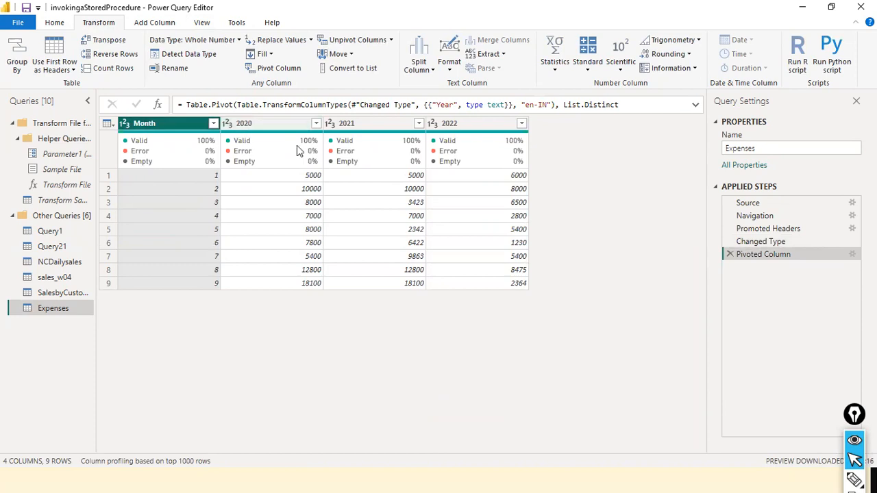
- Compare the Expenses table at the Changed Type and Pivoted Column steps
left_click(768, 244)
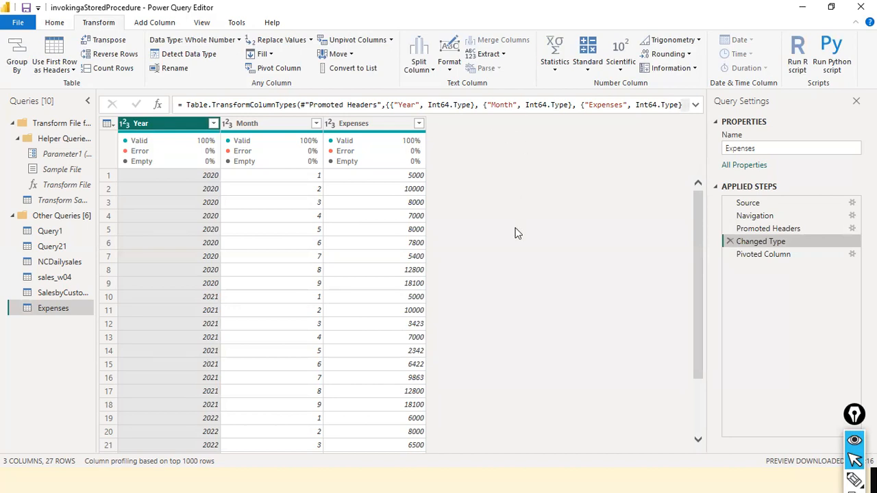
left_click(774, 254)
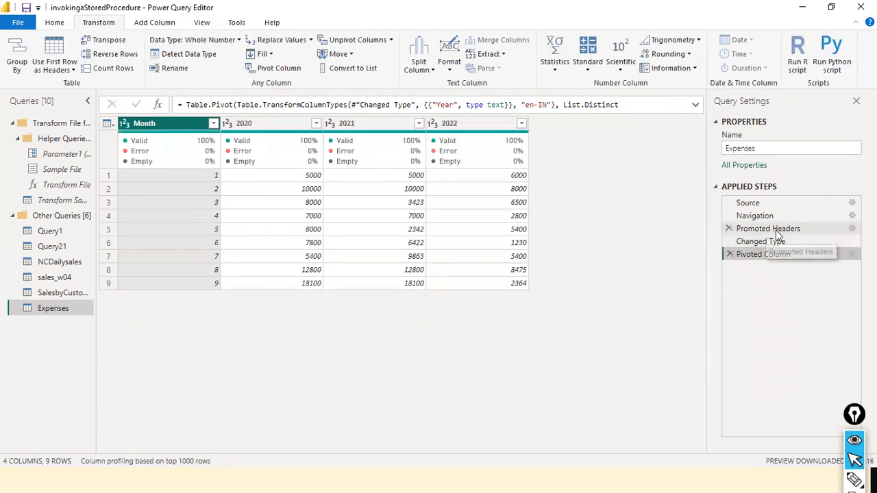
left_click(760, 242)
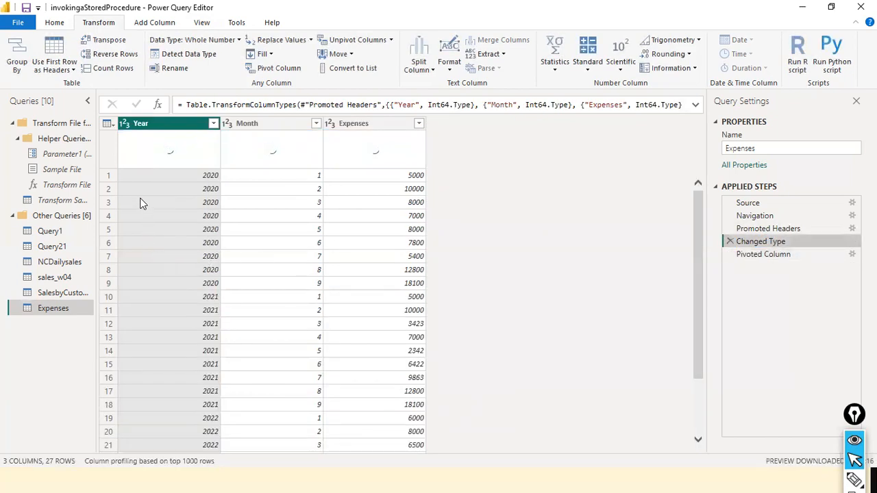
mouse_move(148, 171)
left_mouse_down()
mouse_move(384, 313)
mouse_move(441, 287)
left_mouse_up()
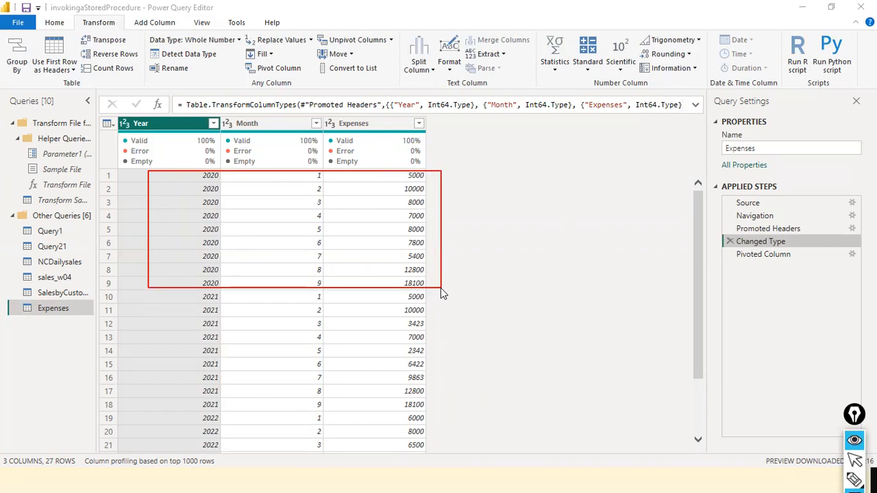
key("ctrl+shift+3")
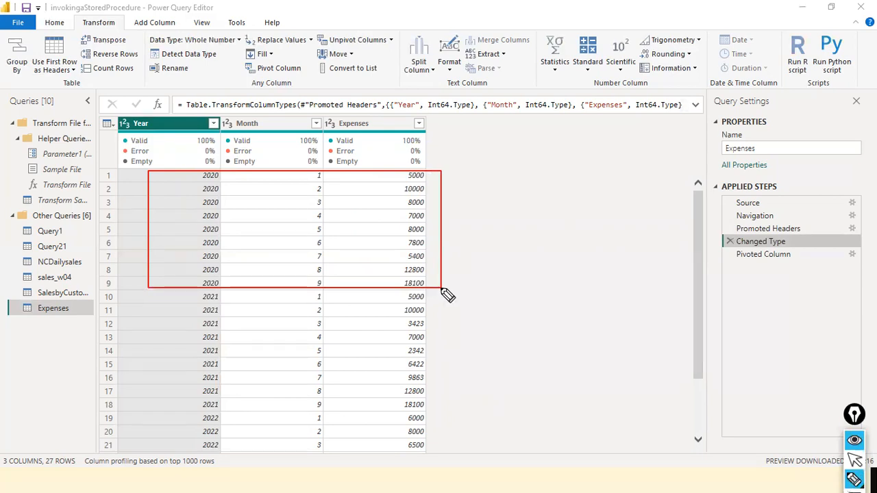
left_click_drag(443, 126, 486, 122)
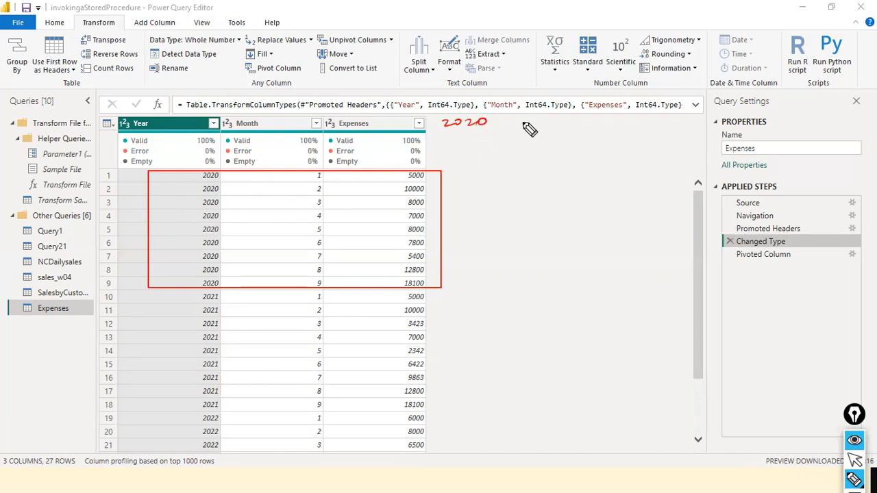
mouse_move(174, 293)
left_mouse_down()
mouse_move(193, 409)
mouse_move(376, 388)
mouse_move(433, 397)
mouse_move(442, 288)
left_mouse_up()
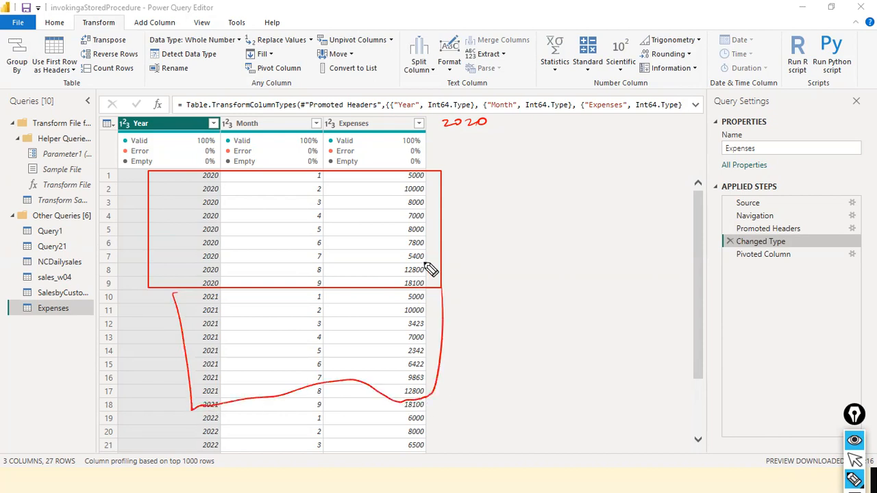
left_click_drag(524, 119, 535, 128)
left_click_drag(545, 121, 558, 128)
left_click_drag(562, 118, 563, 130)
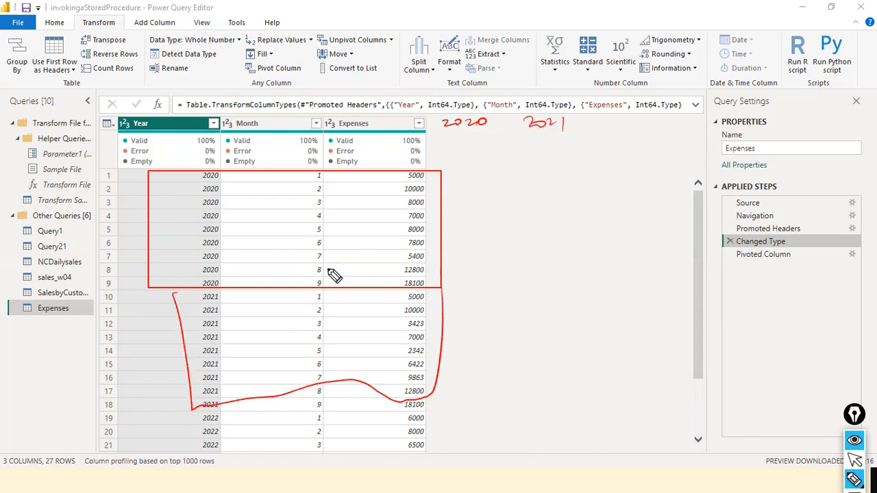
mouse_move(175, 417)
left_mouse_down()
mouse_move(411, 412)
mouse_move(465, 465)
left_mouse_up()
left_click_drag(619, 122, 661, 131)
left_click_drag(662, 123, 684, 128)
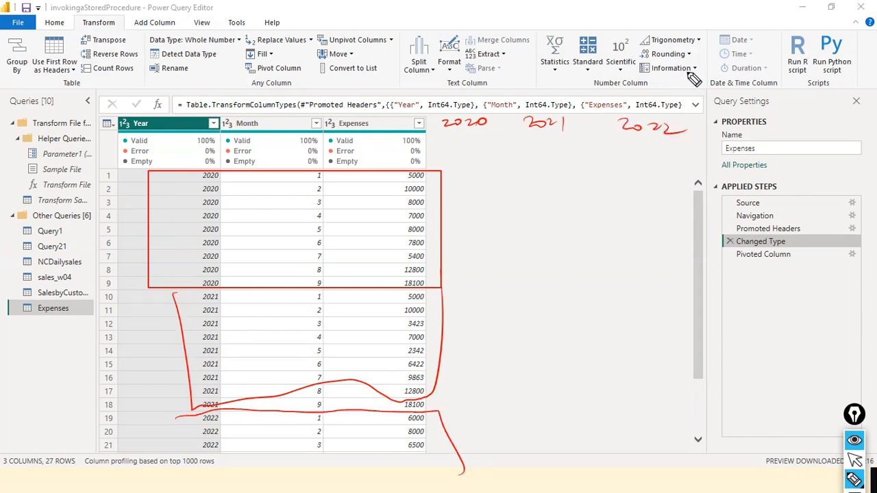
- Switch between the Pivoted Column and Changed Type steps to examine how the year rows map to columns
left_click(770, 254)
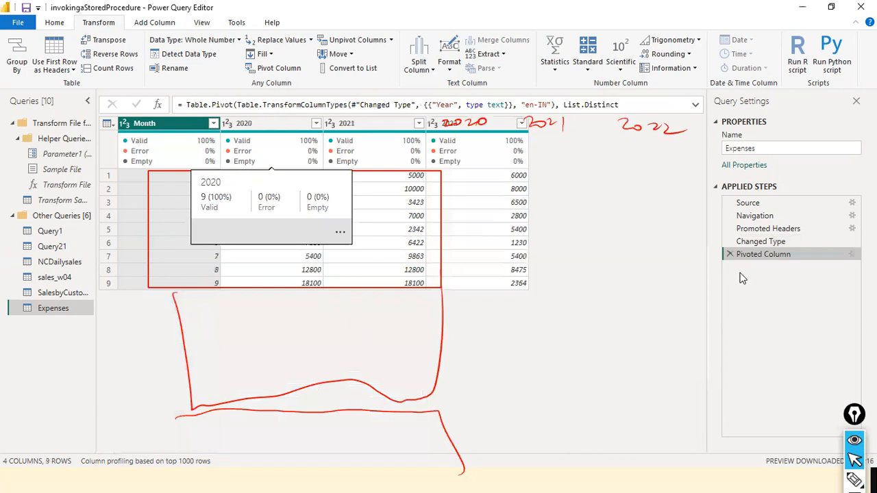
left_click(762, 242)
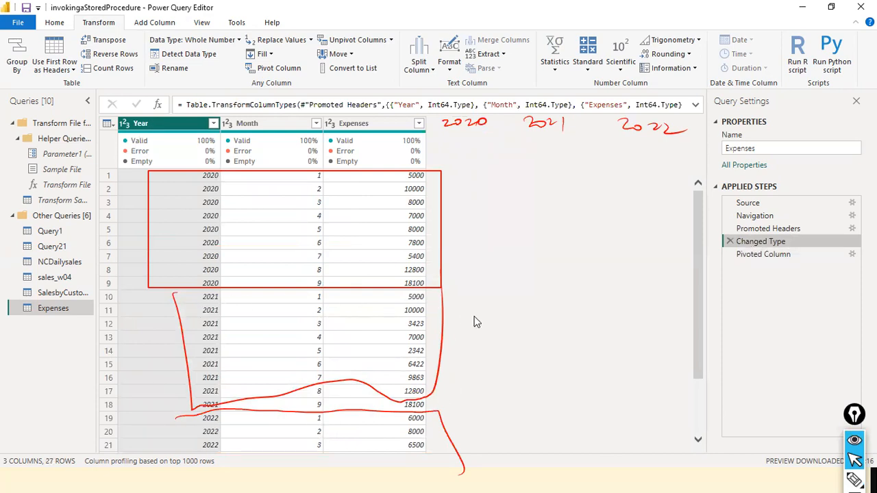
left_click(775, 254)
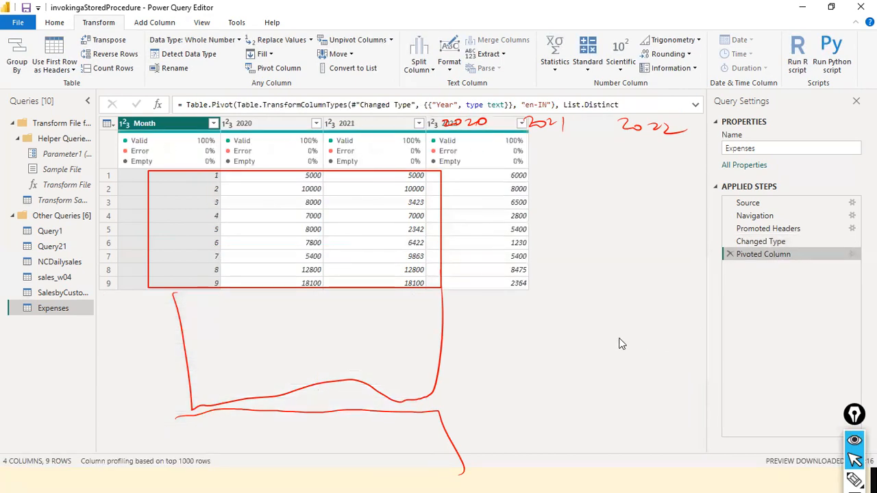
key("ctrl+shift+7")
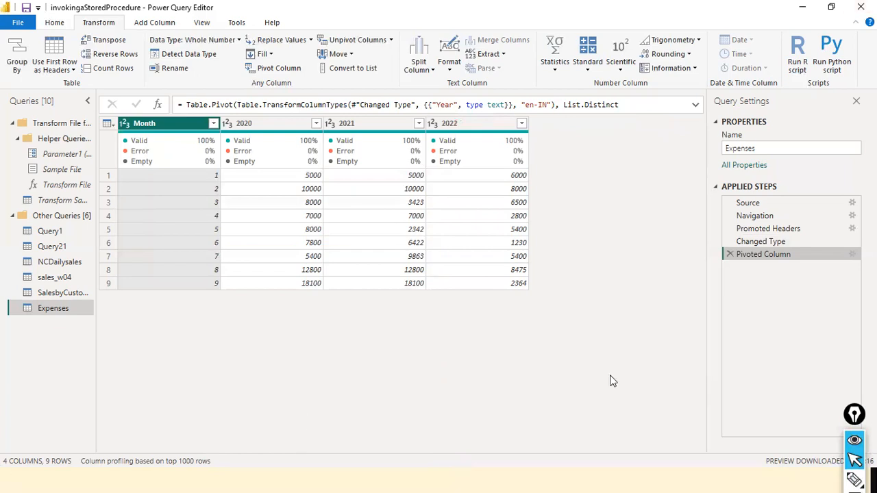
left_click(781, 241)
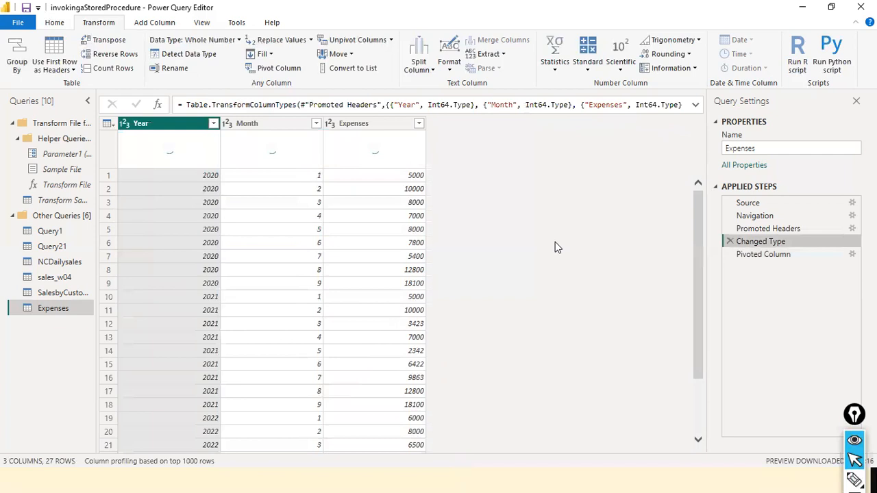
scroll(552, 315, "up", 2)
left_click(781, 255)
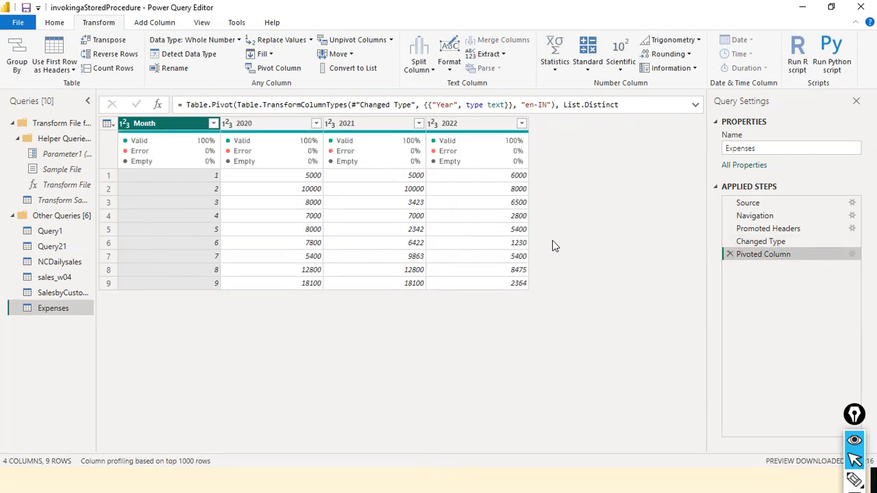
- Duplicate the Expenses query and rename the copy Pivot_Expenses
right_click(49, 312)
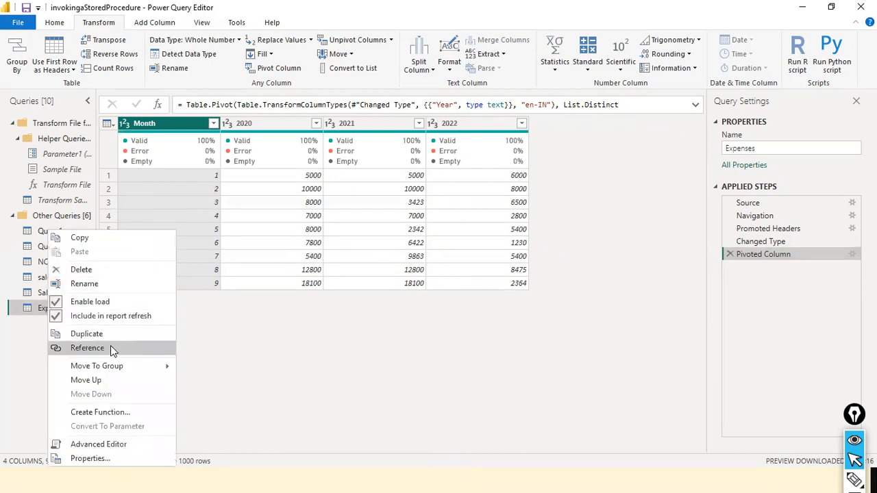
left_click(125, 333)
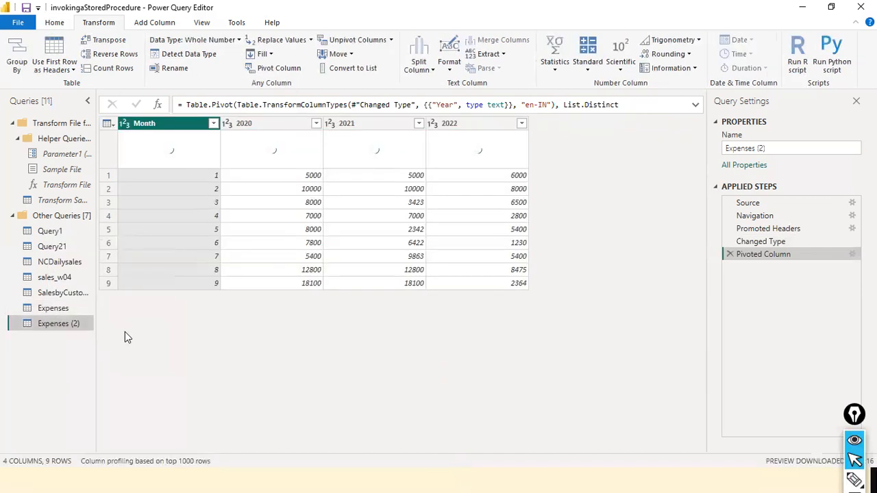
right_click(68, 331)
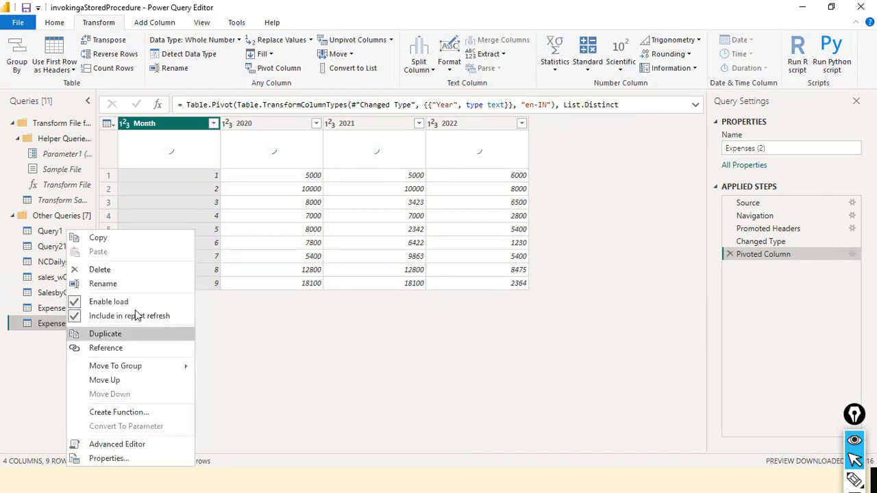
left_click(102, 284)
key("Home")
type("Pivot")
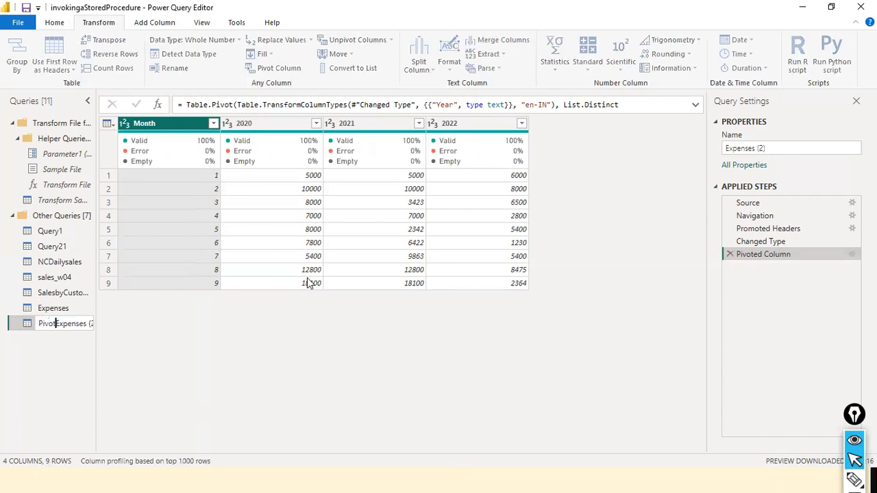
type("_")
key("End")
key("BackSpace")
key("BackSpace")
key("BackSpace")
key("BackSpace")
key("Return")
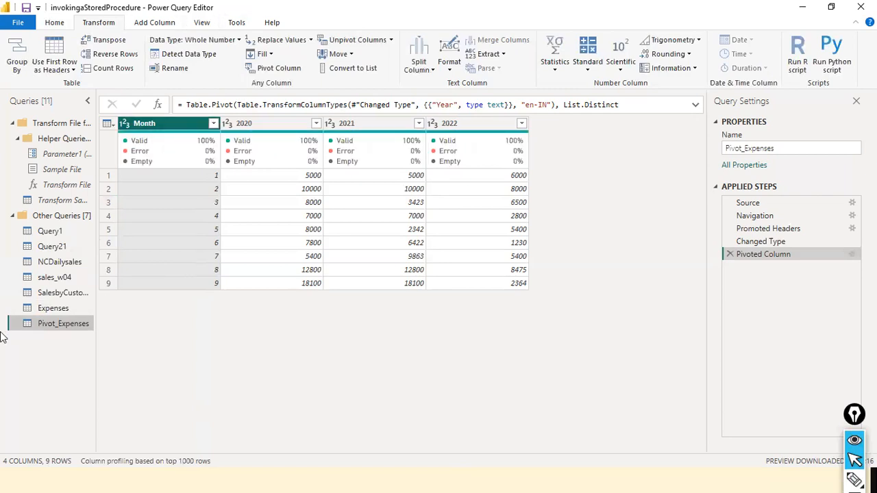
- Unpivot the 2020, 2021 and 2022 columns of the Expenses query, leaving the Month column out of the selection
left_click(61, 311)
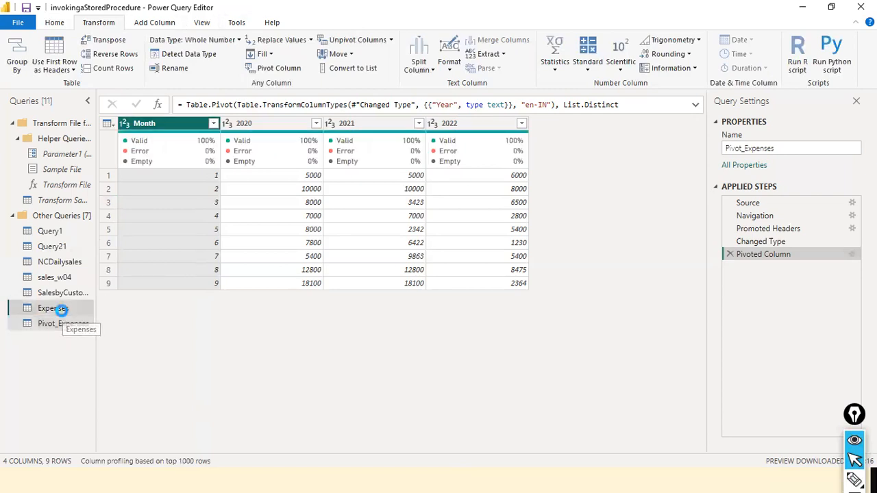
left_click(74, 325)
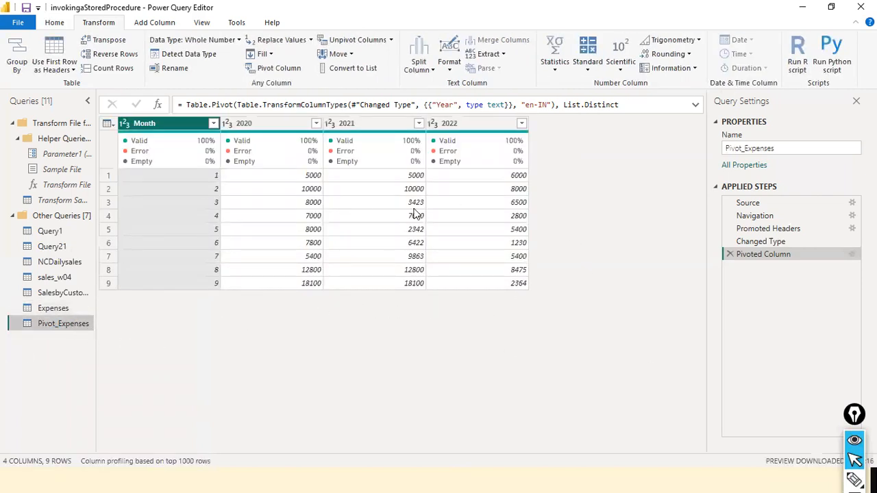
left_click(44, 314)
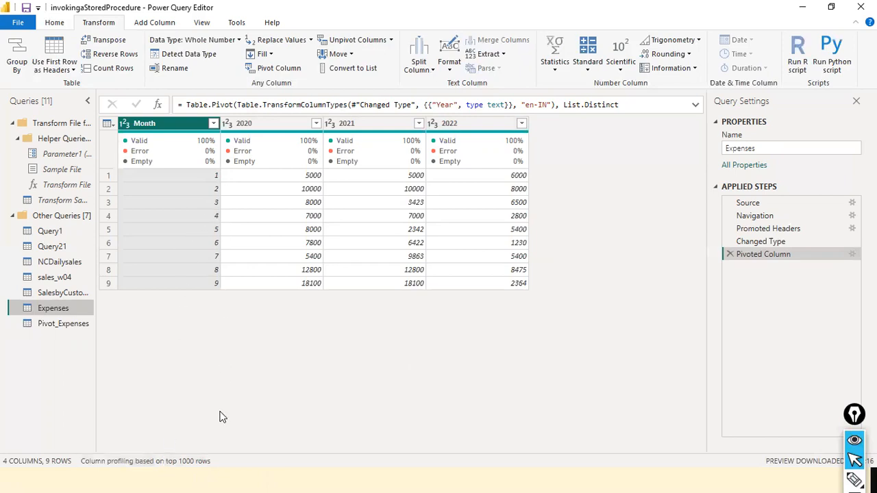
left_click(276, 126, "ctrl")
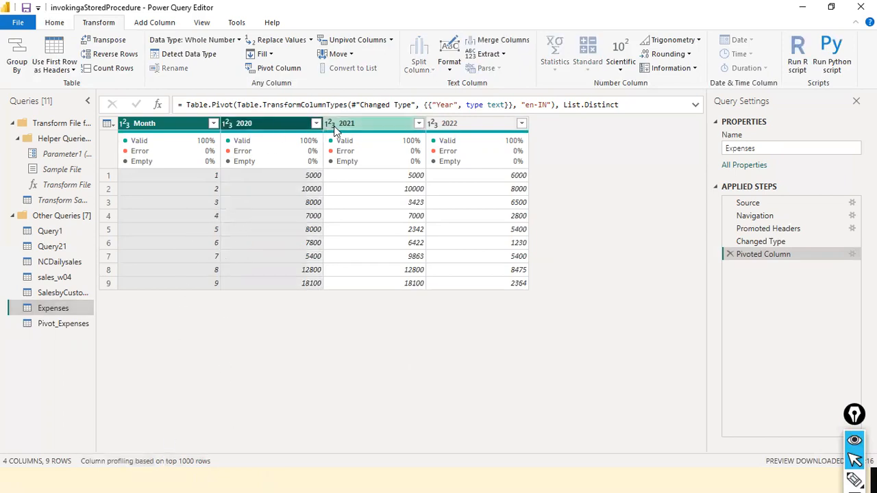
left_click(174, 125, "ctrl")
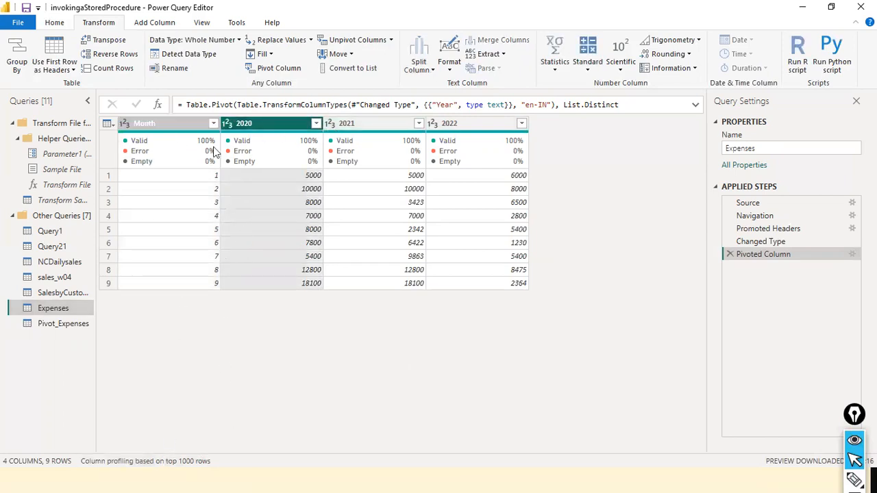
left_click(356, 126, "ctrl")
left_click(450, 126, "ctrl")
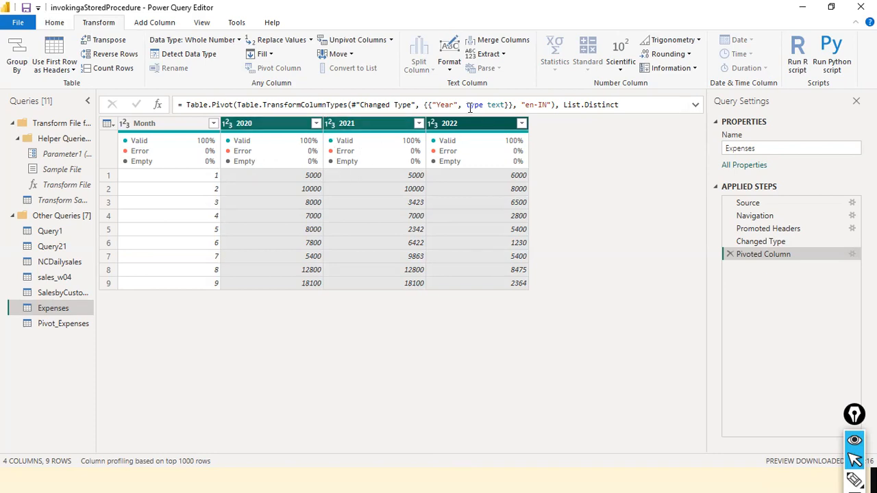
key("ctrl+a")
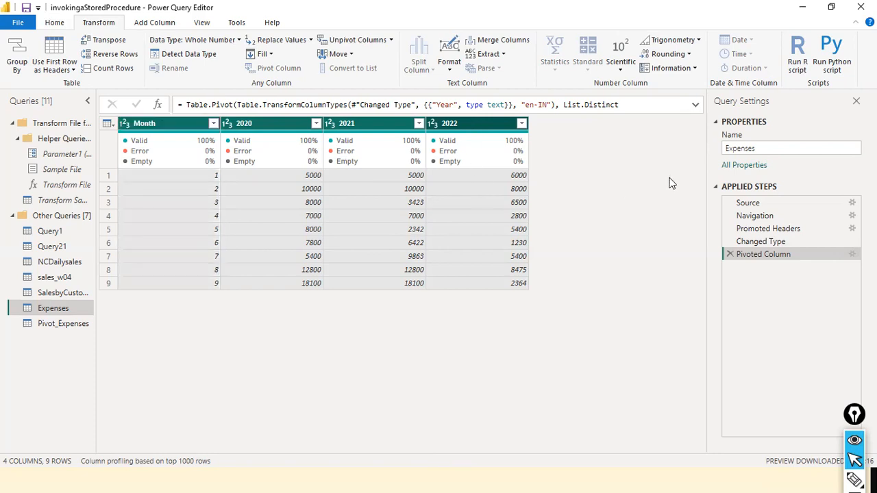
left_click(140, 126, "ctrl")
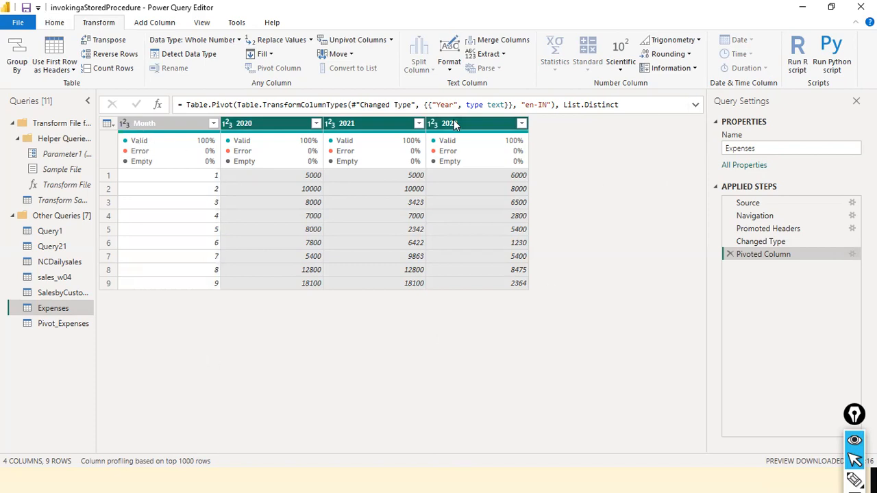
left_click(387, 40)
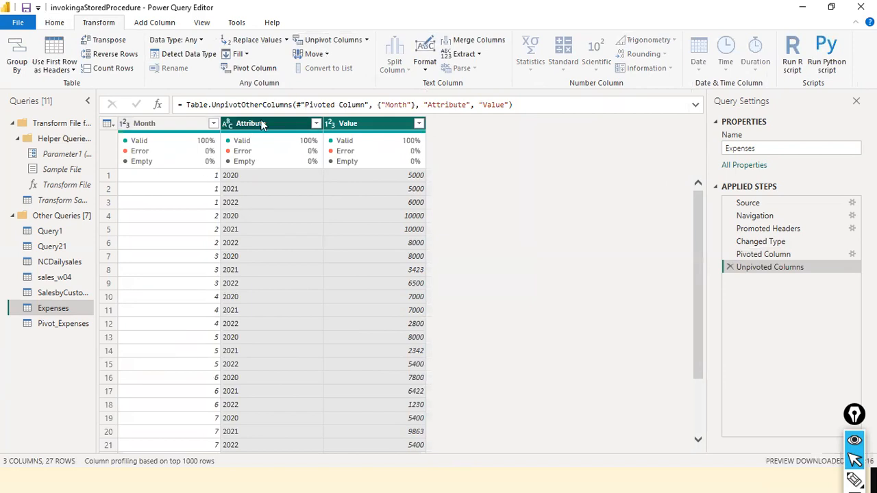
- Rename the Attribute column Year and the Value column Expenses, and place Year before Month
double_click(261, 124)
type("Val")
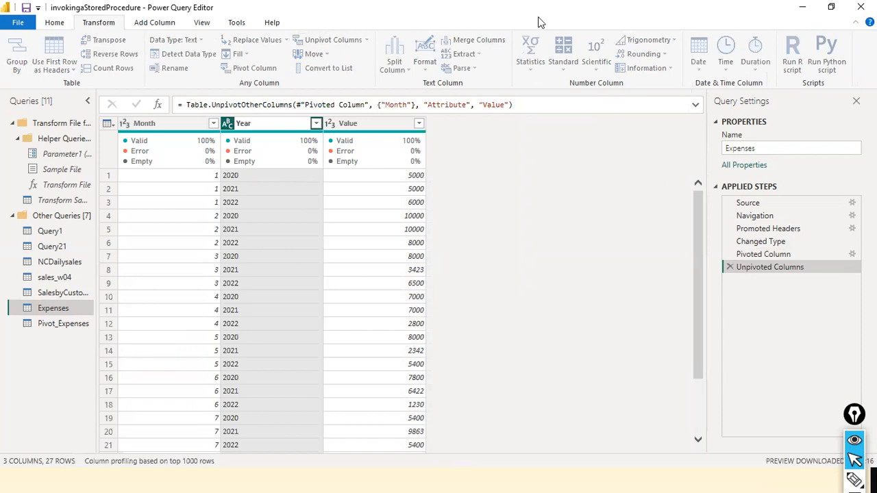
key("Return")
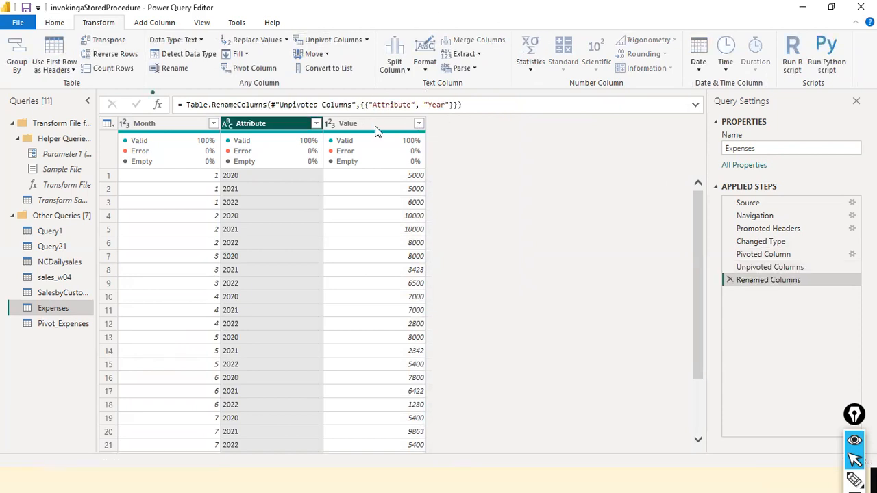
double_click(371, 125)
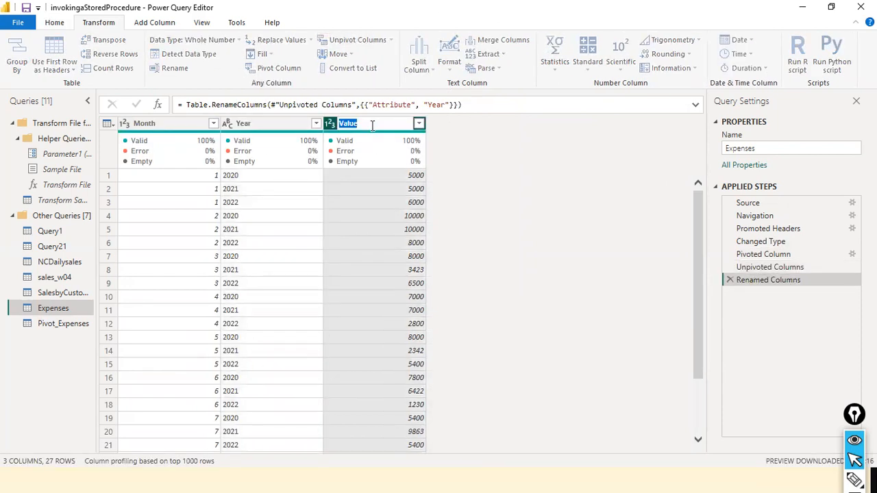
type("Expenses")
key("Return")
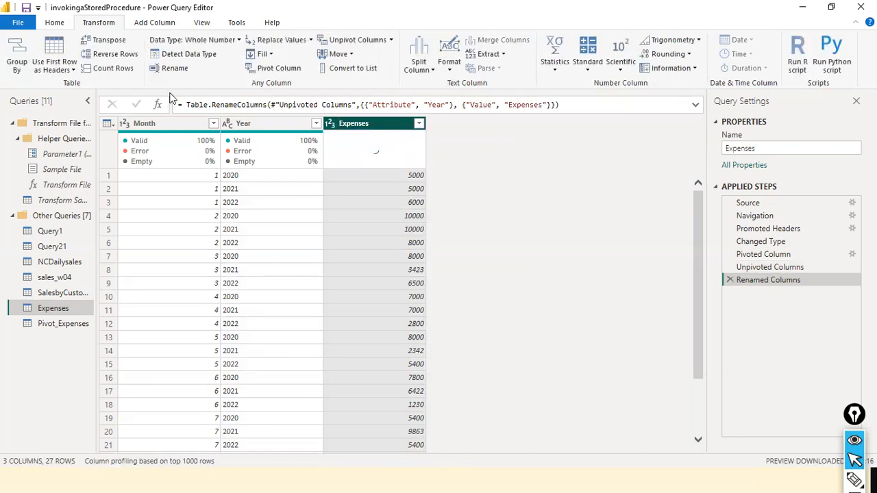
left_click_drag(273, 124, 185, 167)
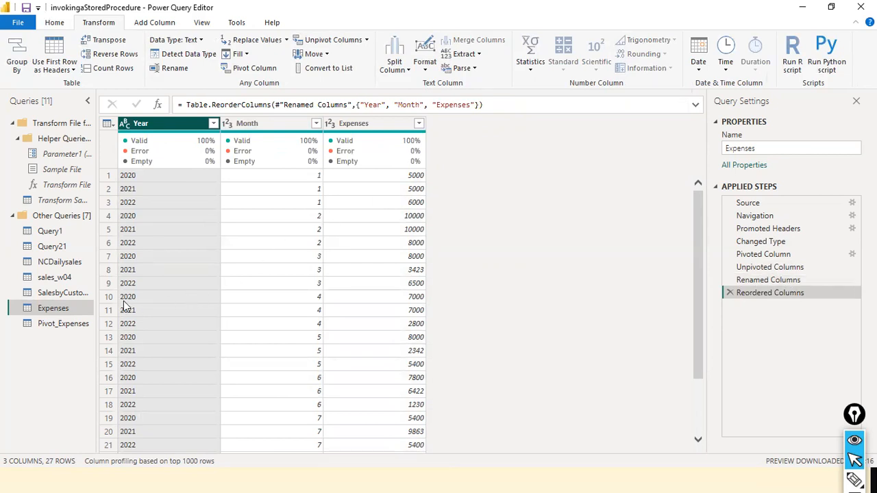
- Create a new query that references the Expenses query
right_click(60, 315)
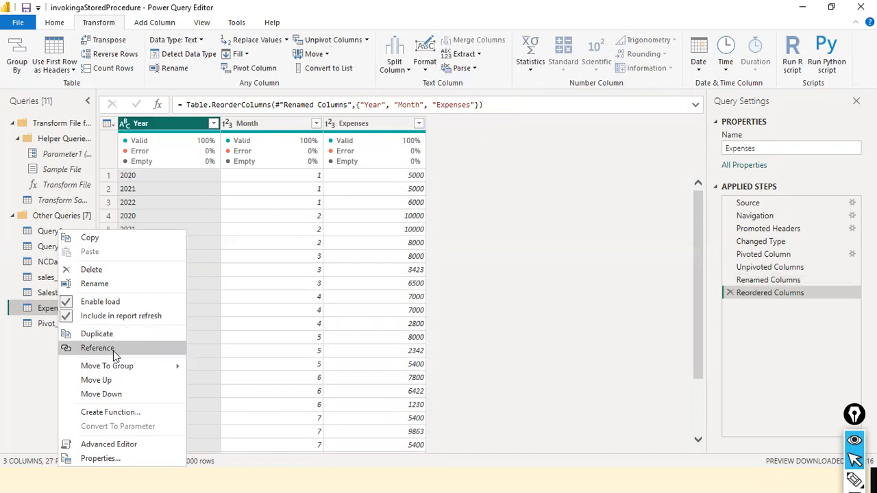
left_click(97, 348)
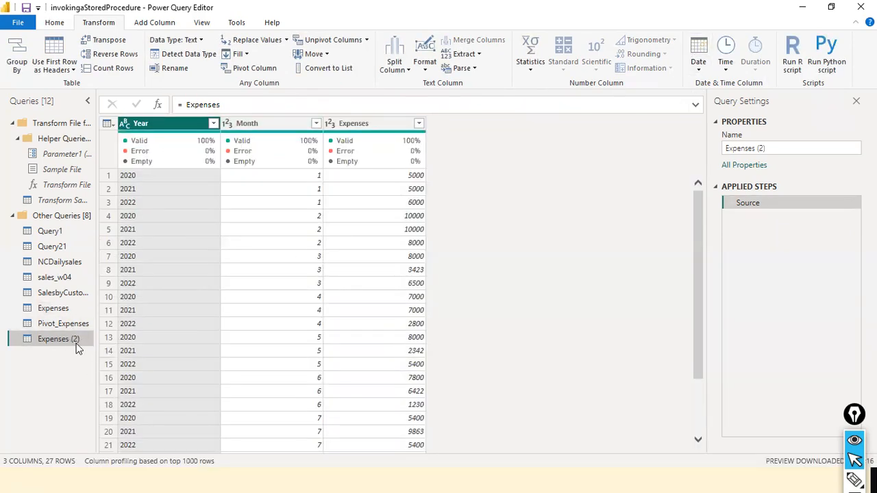
- Compare the applied steps and data of the Expenses, Pivot_Expenses and Expenses (2) queries
left_click(66, 308)
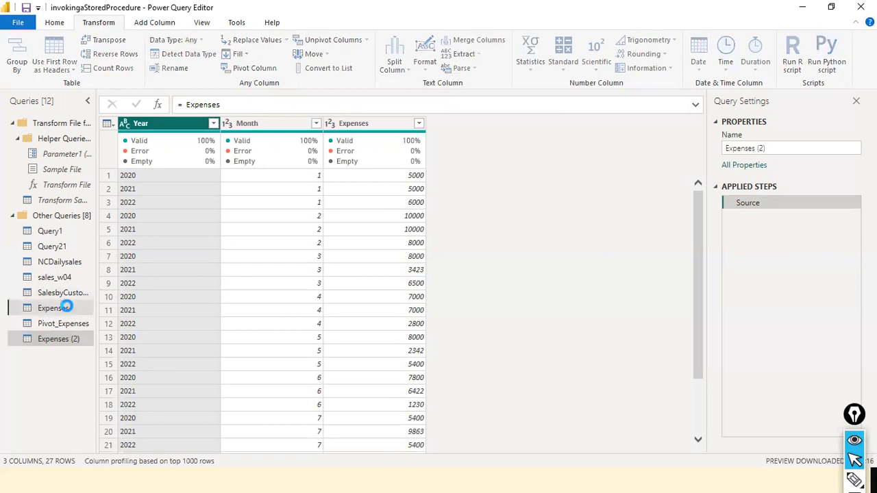
right_click(69, 311)
left_click(483, 288)
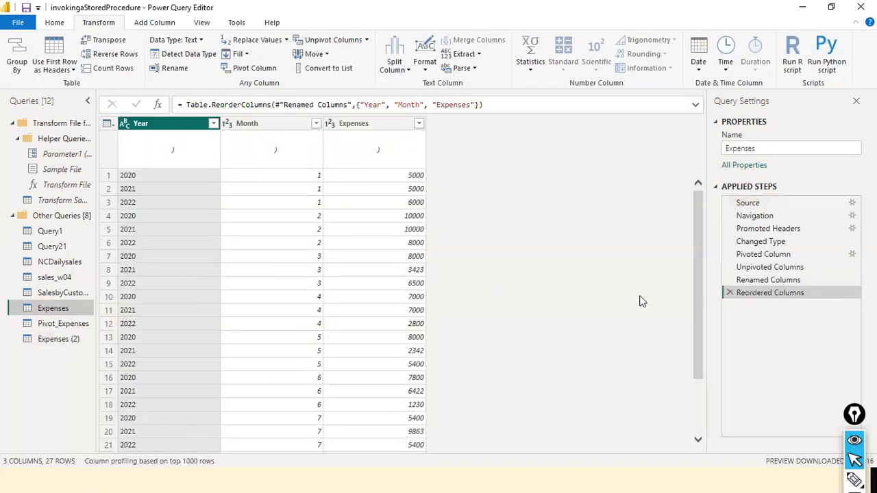
left_click_drag(734, 294, 733, 365)
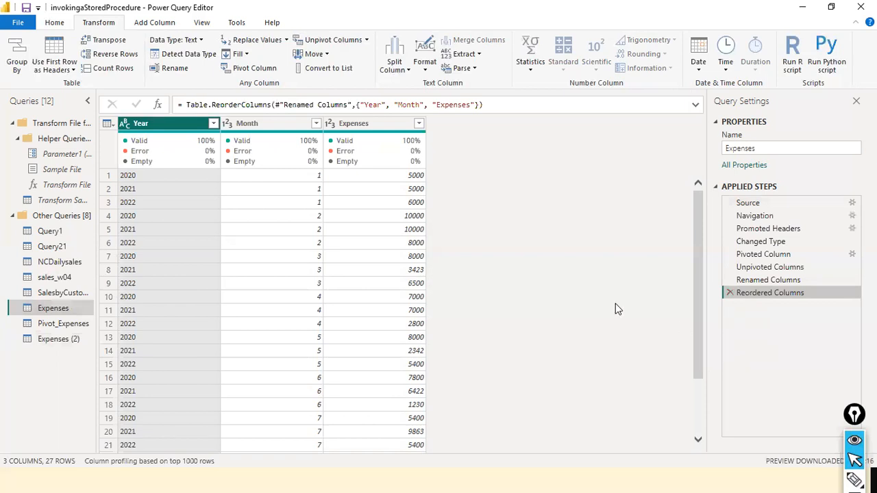
left_click(56, 324)
left_click(52, 309)
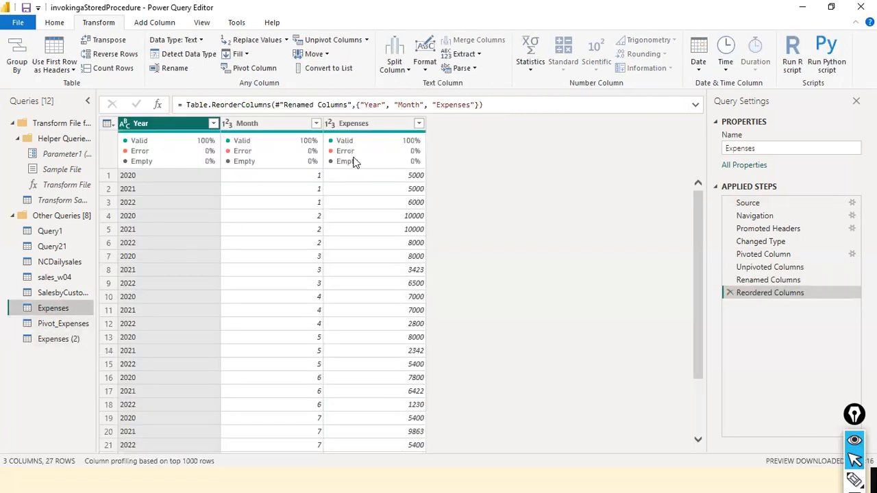
left_click(57, 327)
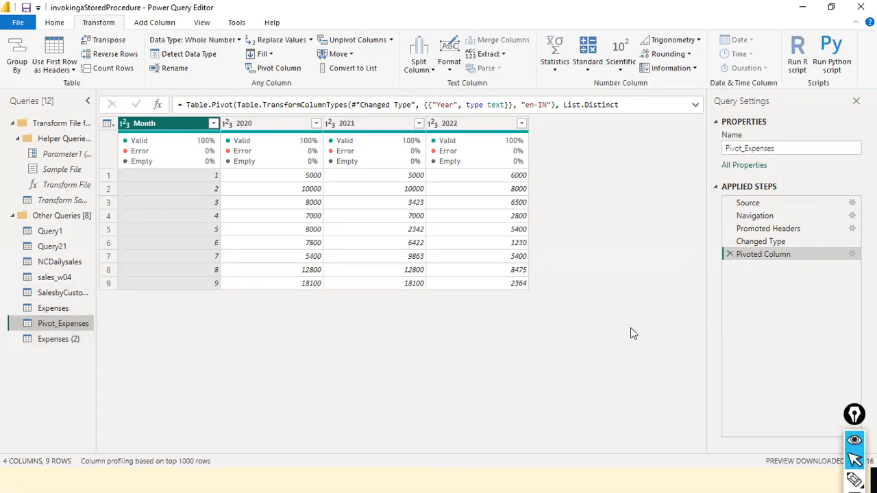
left_click(55, 340)
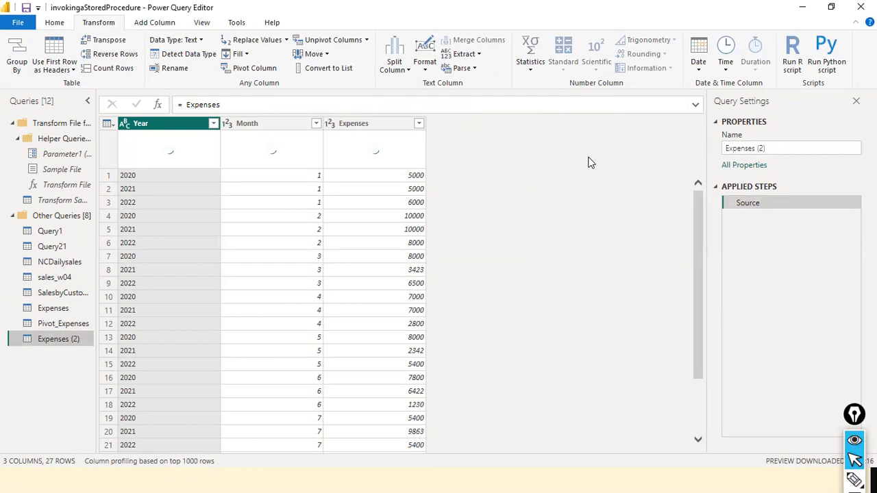
- Duplicate the Expenses query together with its unpivot, rename and reorder steps
left_click(58, 309)
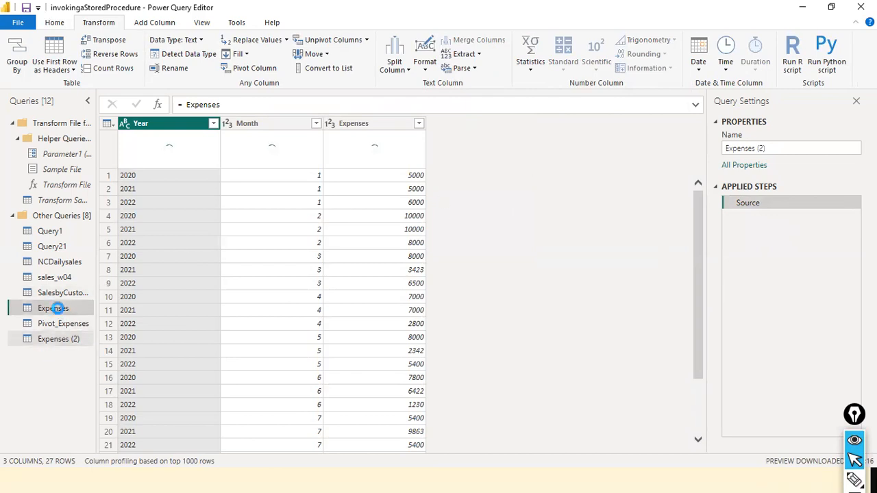
right_click(59, 311)
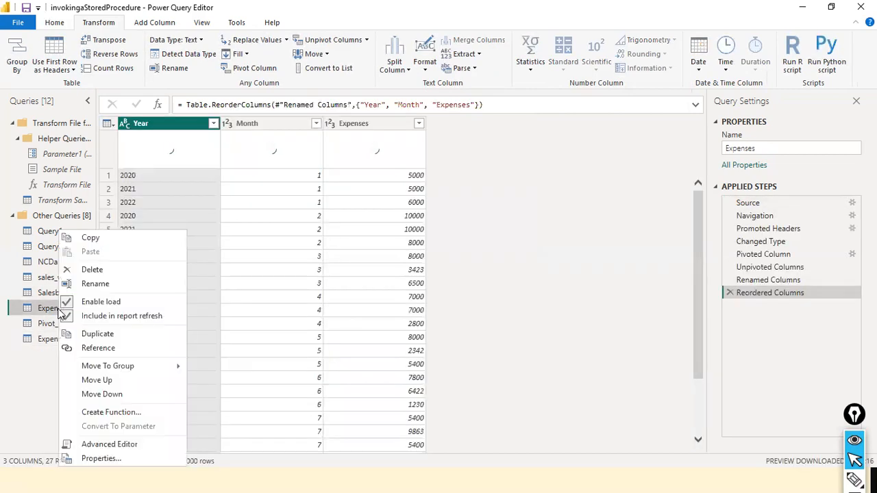
left_click(115, 335)
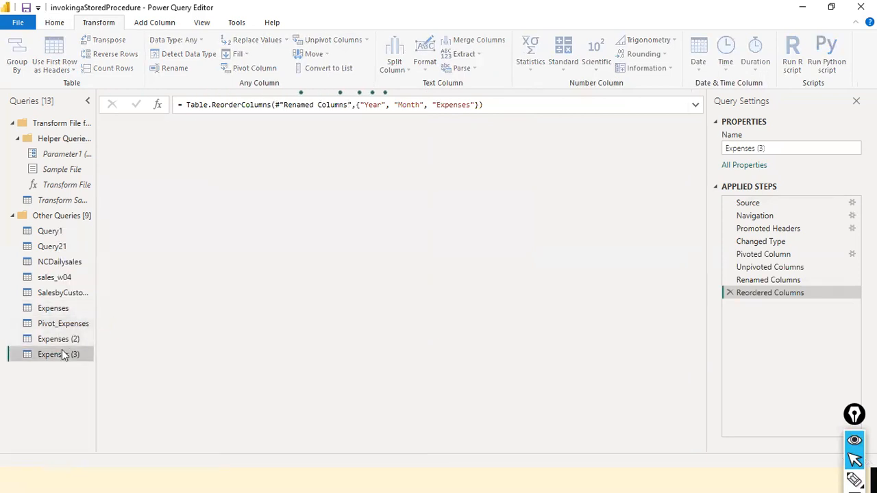
- Rename the duplicated Expenses query Unpivot_Expenses and place it directly below Pivot_Expenses in the query list
right_click(65, 354)
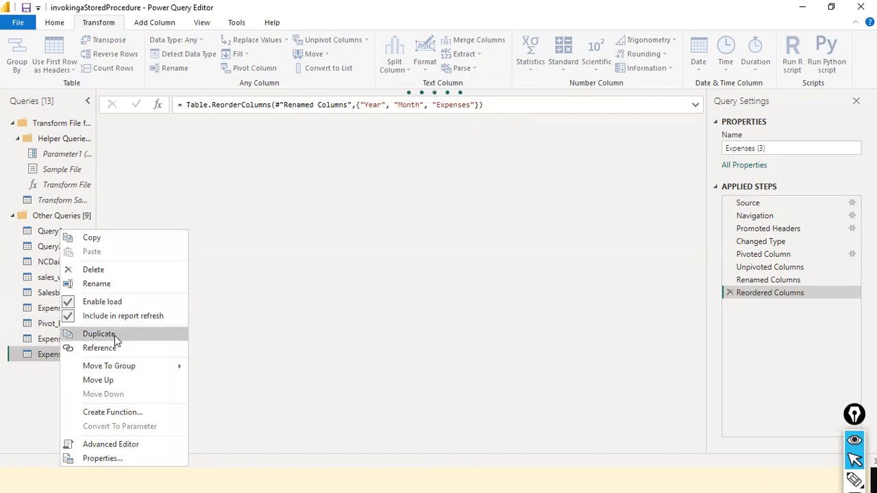
left_click(130, 285)
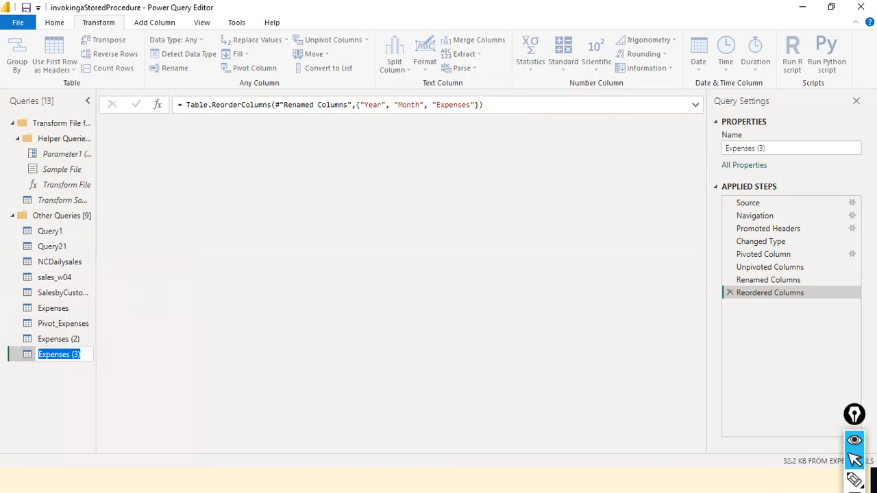
key("Home")
type("Un")
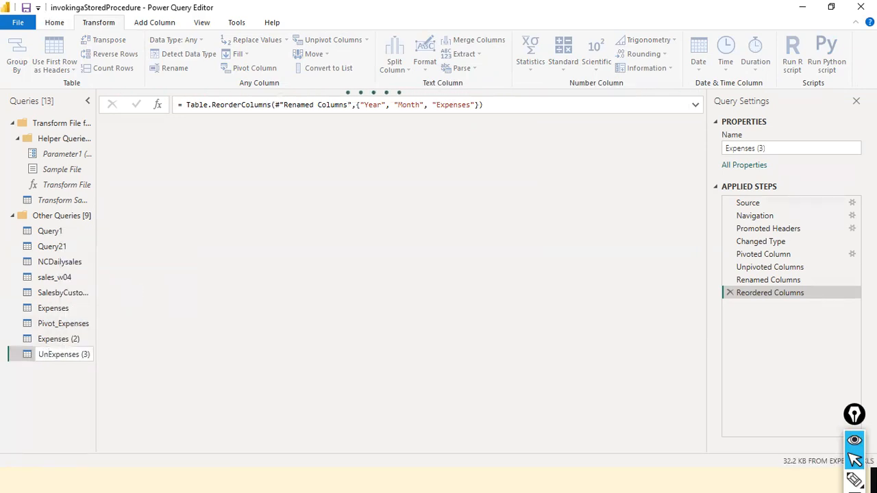
type("pivot_")
key("End")
key("BackSpace")
key("BackSpace")
key("BackSpace")
key("BackSpace")
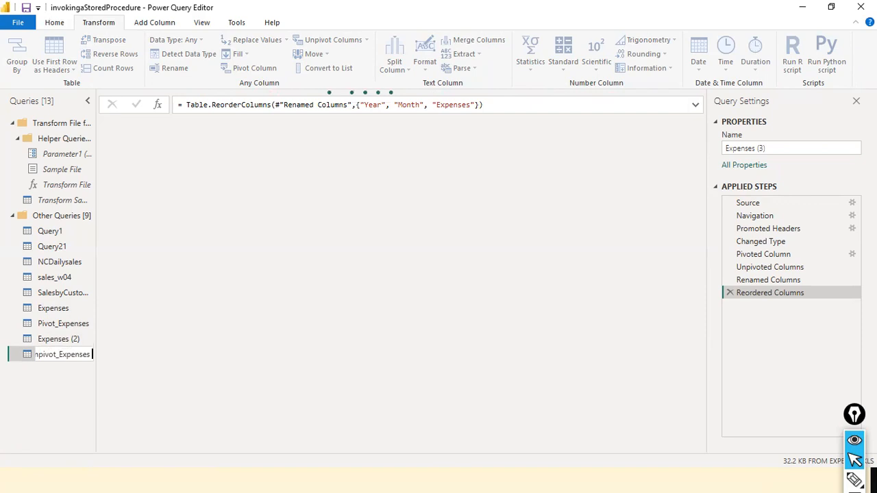
key("Return")
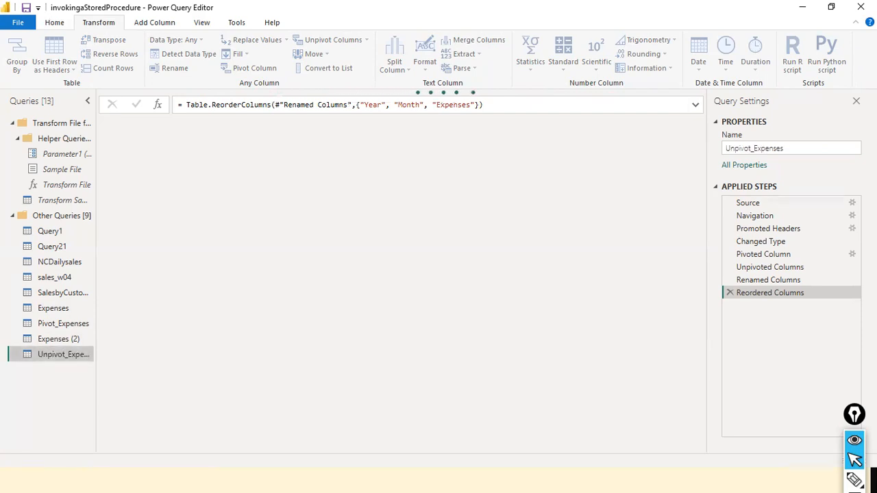
left_click_drag(67, 361, 72, 343)
- Review the Pivot_Expenses, Unpivot_Expenses and Expenses queries to compare their pivoted and unpivoted layouts
left_click(63, 323)
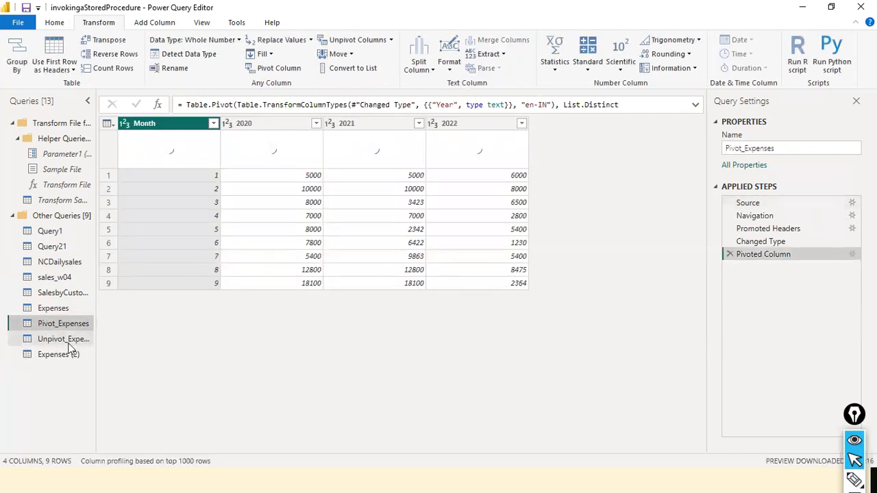
left_click(68, 340)
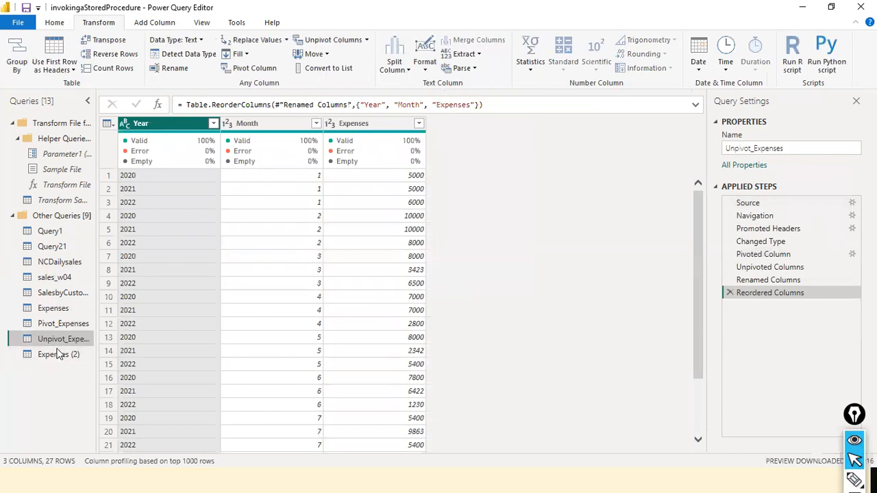
left_click(60, 314)
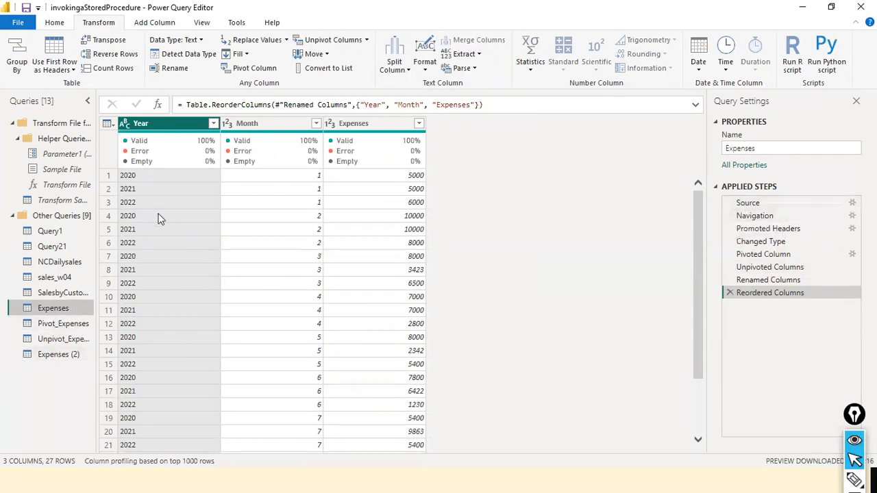
left_click(54, 327)
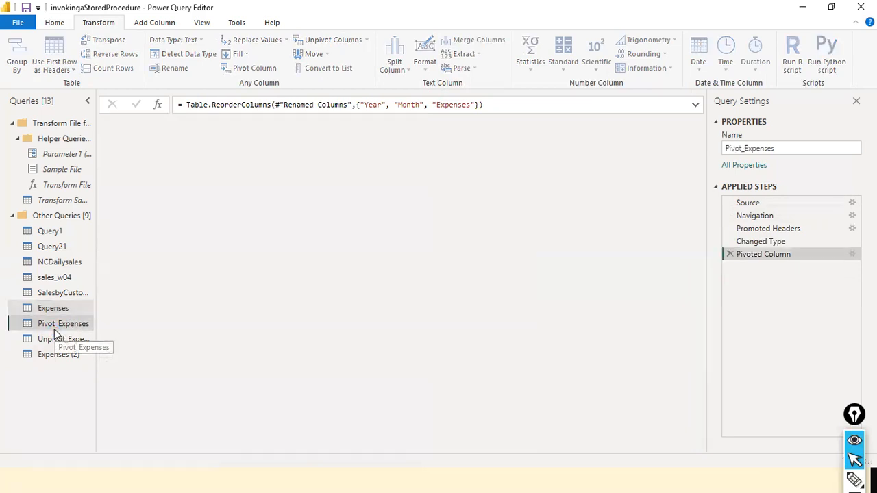
left_click(57, 311)
left_click(54, 312)
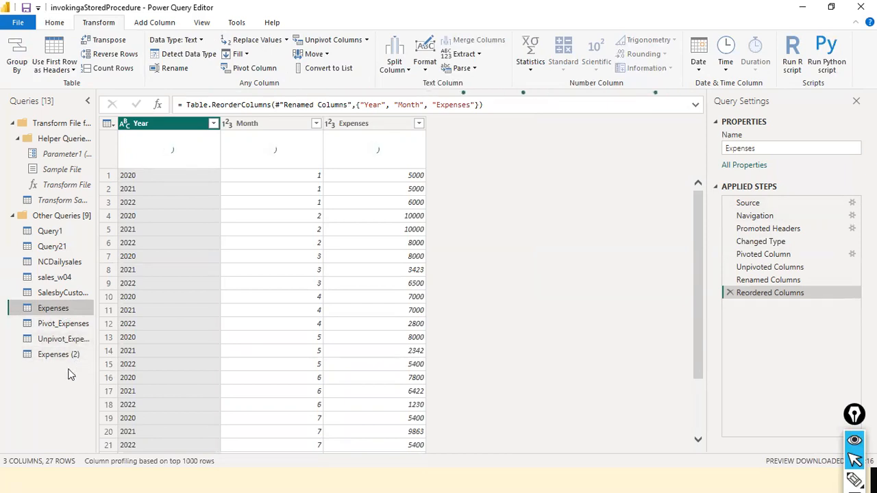
- Rename the Expenses column in the Expenses query to Expenses1
left_click(386, 127)
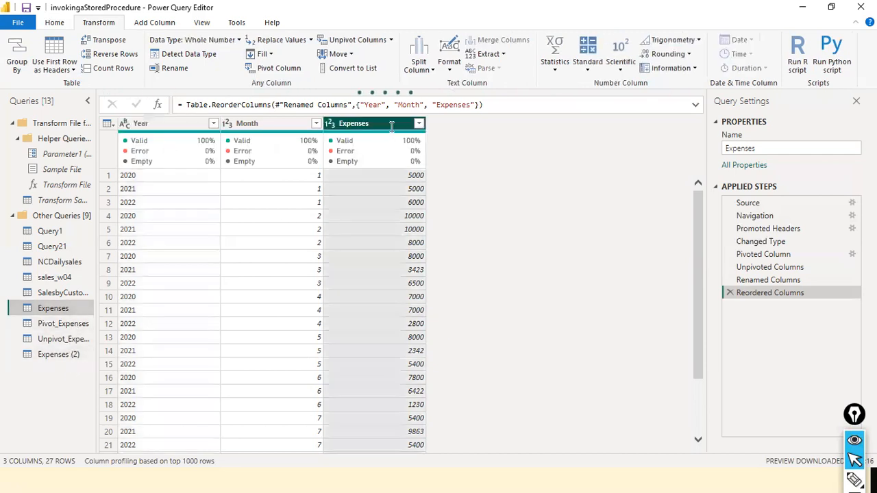
type("1")
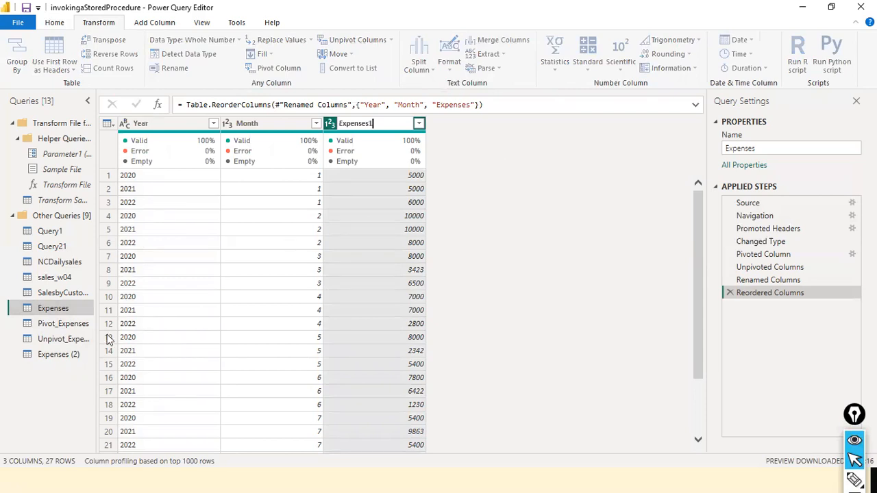
key("Return")
- Compare the column names in Expenses, Expenses (2), Pivot_Expenses and Unpivot_Expenses to check which queries follow the rename
left_click(51, 356)
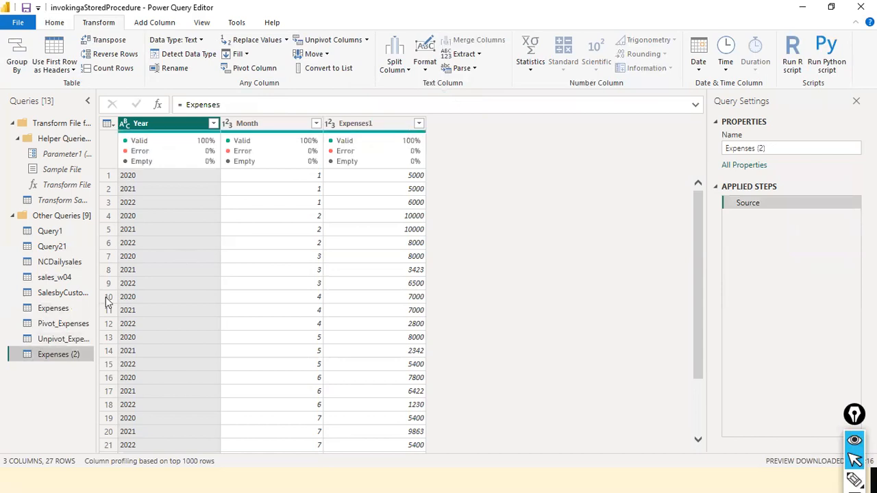
left_click(71, 310)
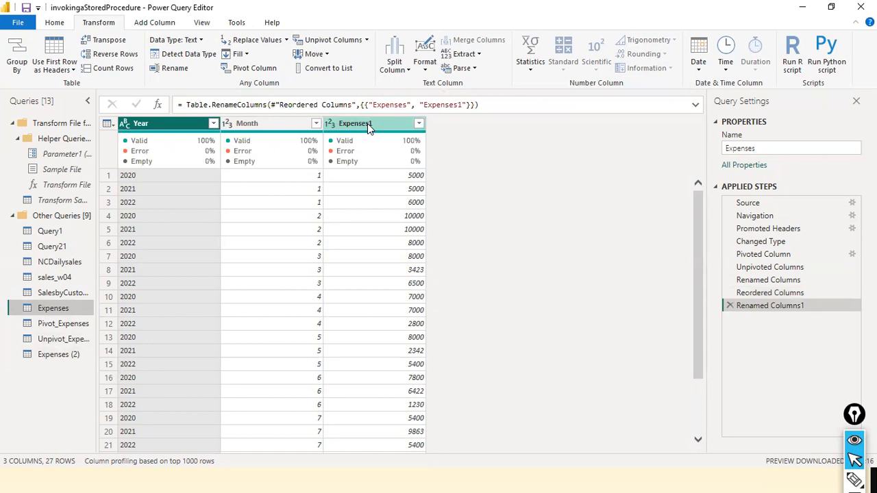
left_click(42, 357)
left_click(45, 311)
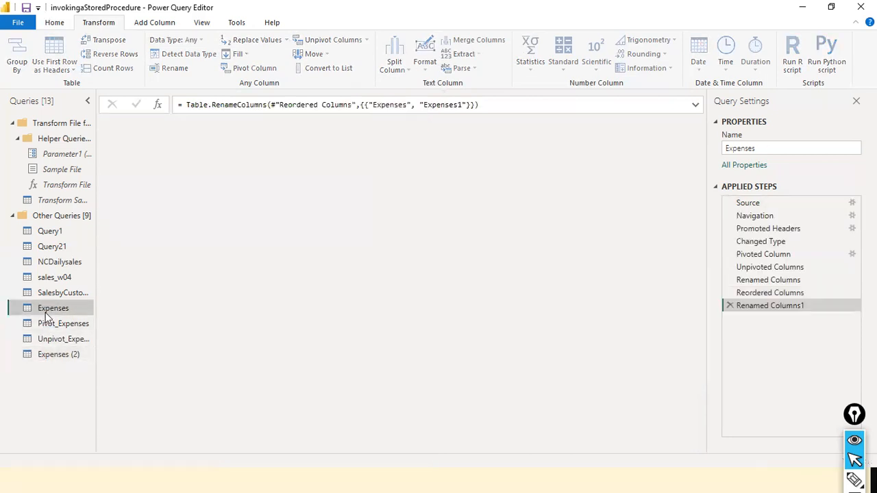
left_click(59, 356)
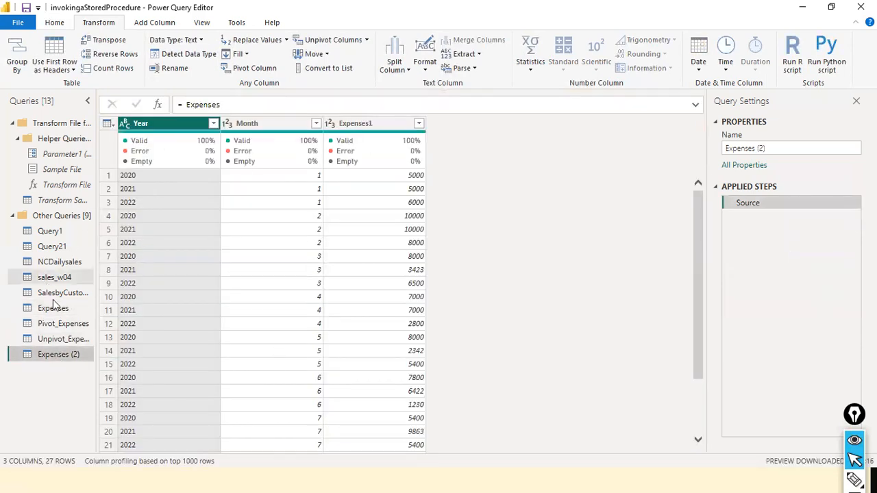
left_click(61, 327)
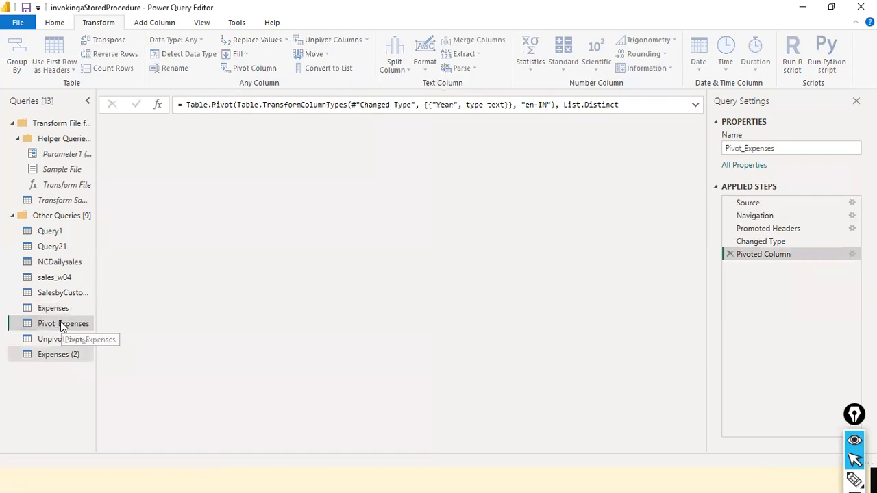
left_click(72, 341)
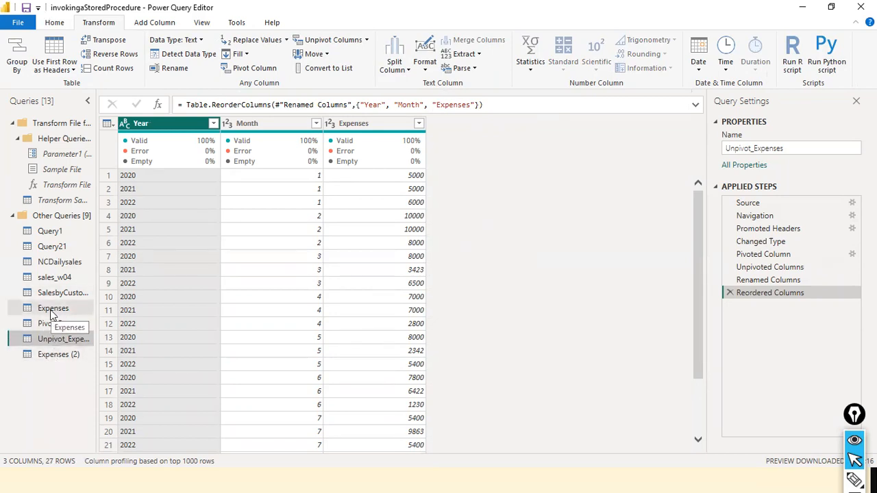
- Display the query dependencies diagram and enlarge the branch of queries that originate from expenses.xls
left_click(215, 25)
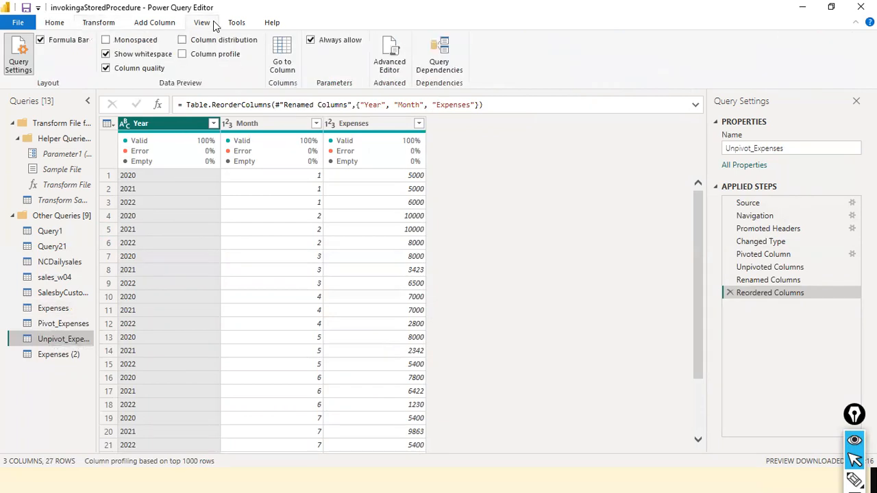
left_click(439, 61)
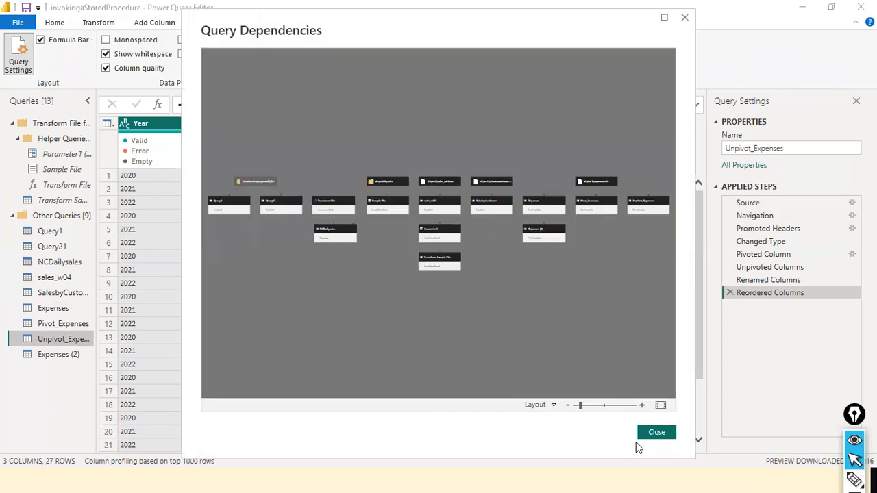
left_click(654, 432)
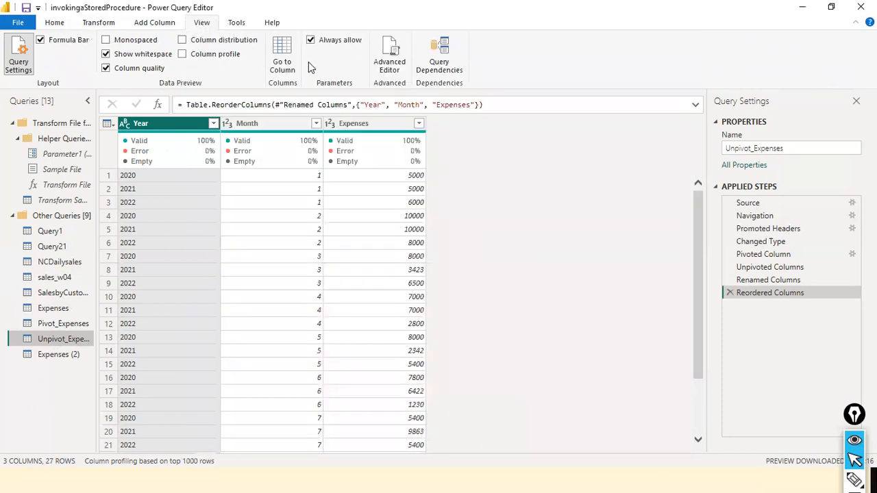
left_click(450, 63)
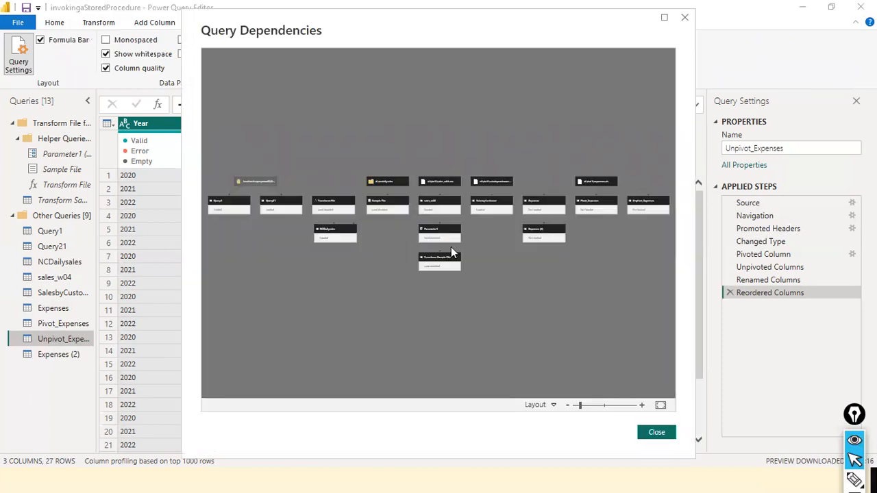
mouse_move(580, 405)
left_mouse_down()
mouse_move(617, 408)
mouse_move(597, 411)
left_mouse_up()
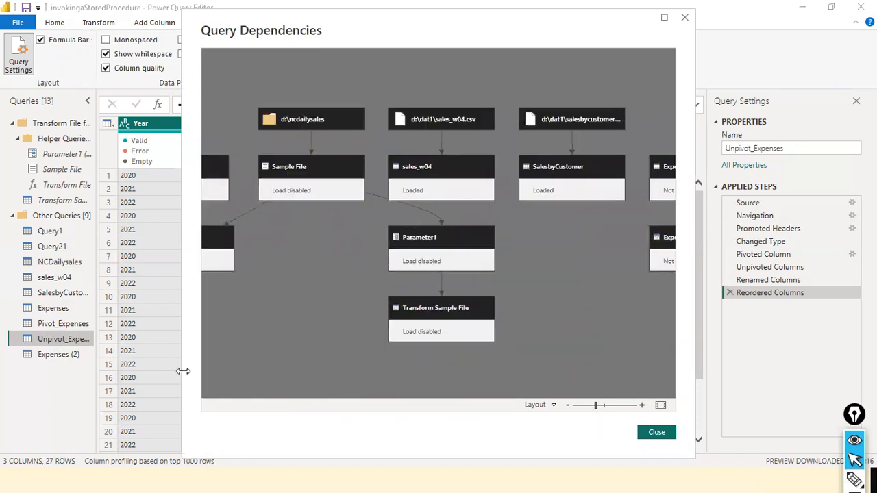
left_click_drag(596, 406, 580, 404)
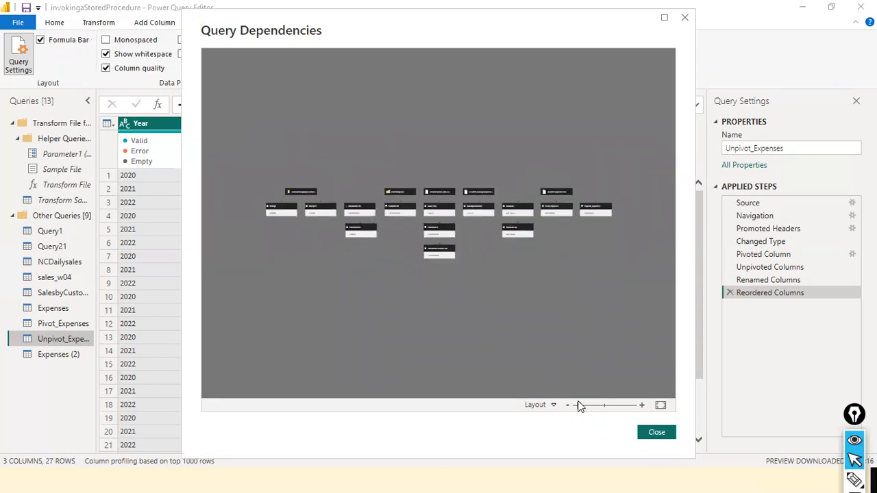
left_click_drag(618, 240, 464, 225)
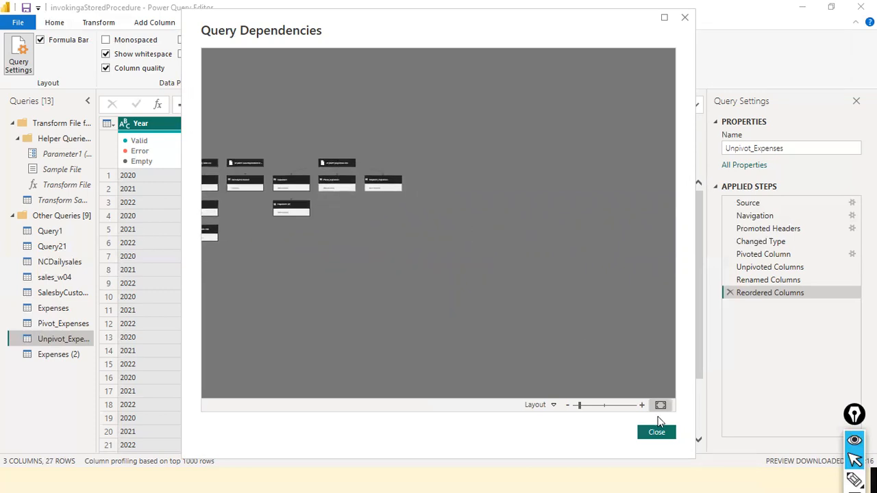
left_click_drag(577, 405, 596, 406)
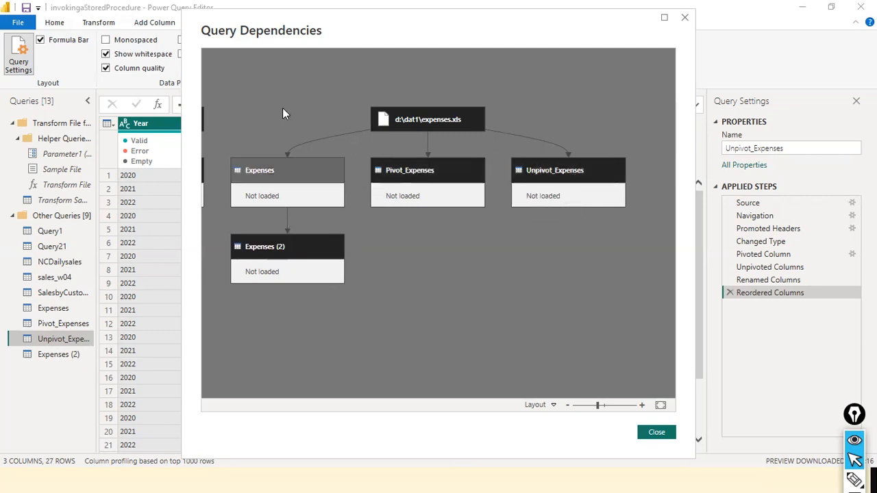
- Examine how the four expenses queries connect to expenses.xls, highlight the dependency path of Pivot_Expenses, and close the diagram
left_click_drag(275, 80, 277, 155)
left_click_drag(524, 106, 479, 154)
left_click_drag(632, 69, 591, 153)
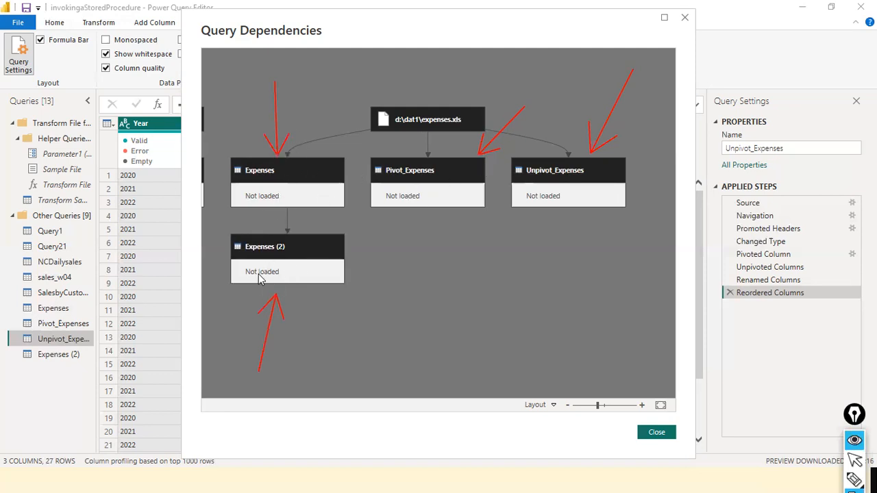
left_click(388, 198)
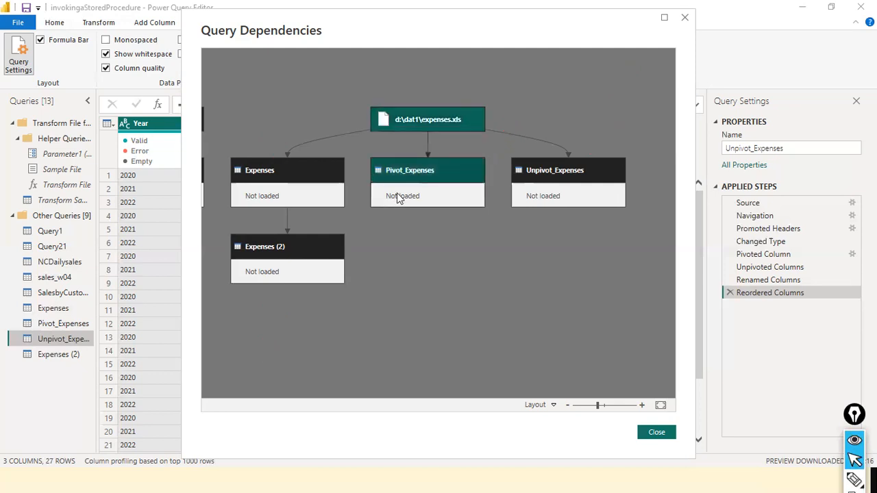
left_click(641, 432)
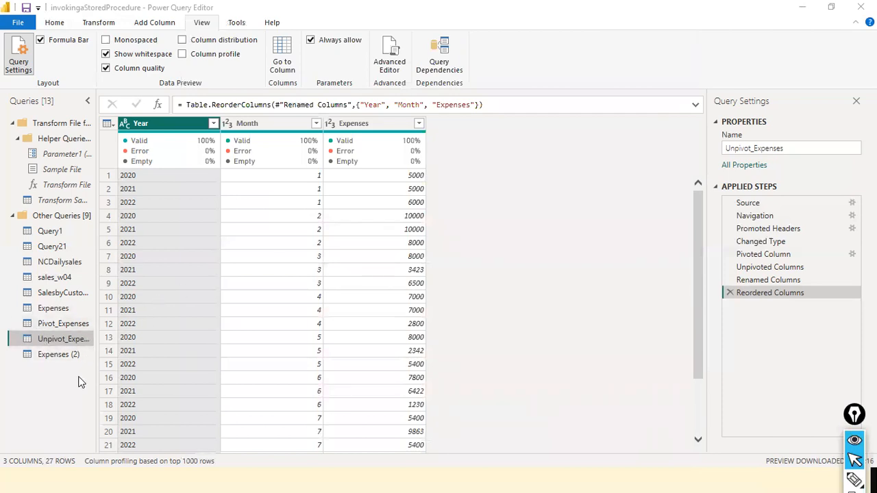
- Rename the Expenses1 column in the Expenses (2) query to Expenses
left_click(58, 357)
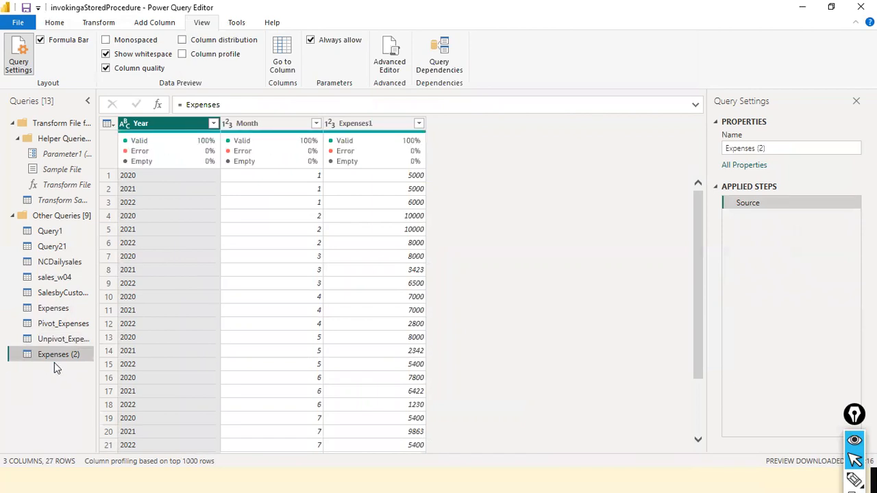
double_click(391, 129)
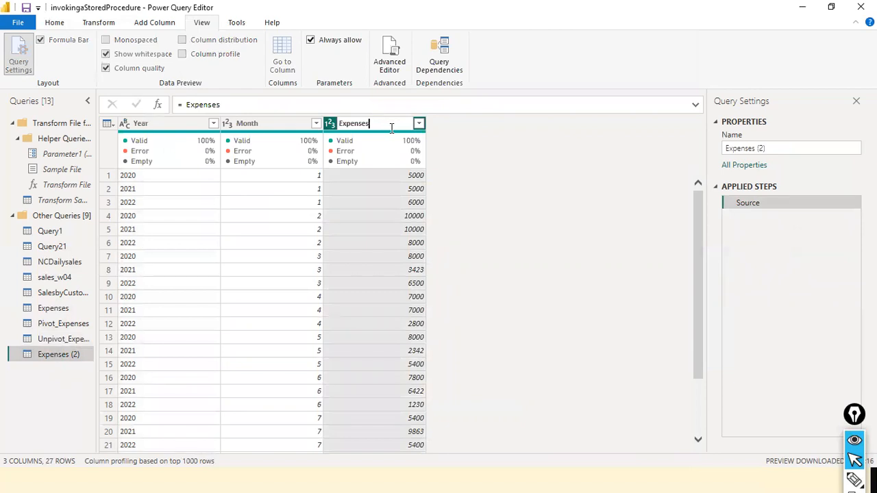
key("Return")
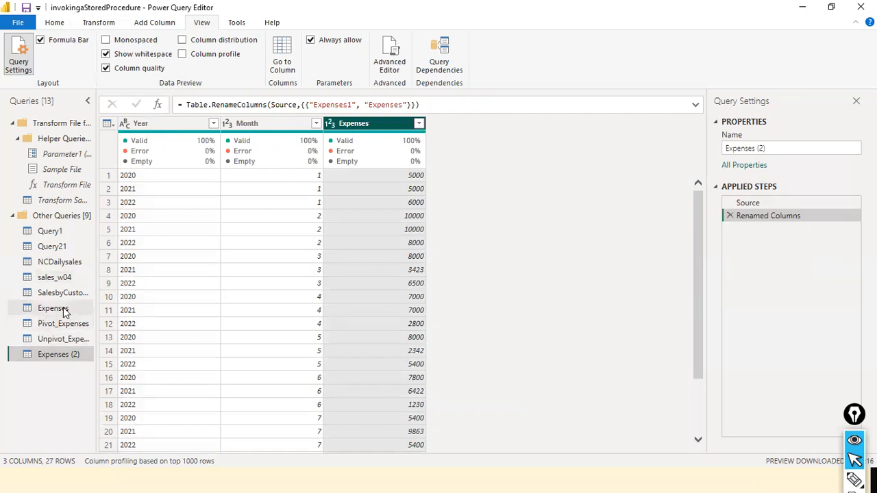
- Compare the column names in Expenses and Expenses (2), and check Pivot_Expenses and Unpivot_Expenses
left_click(63, 308)
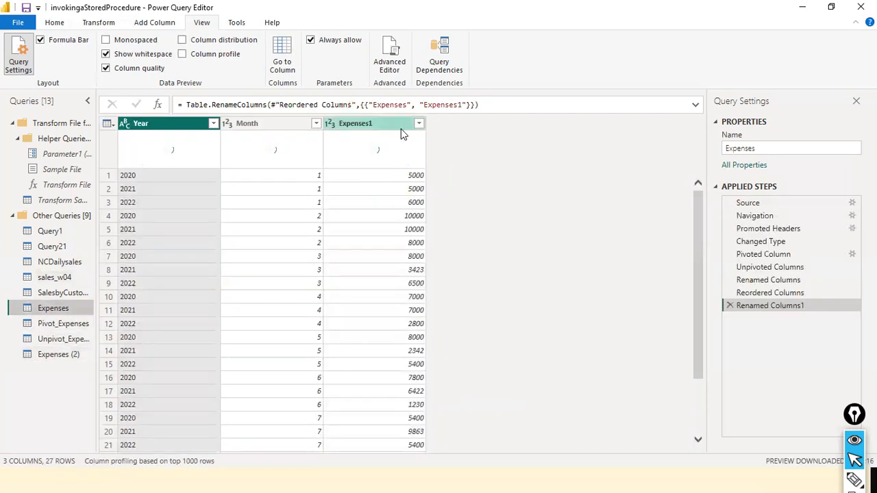
left_click(61, 355)
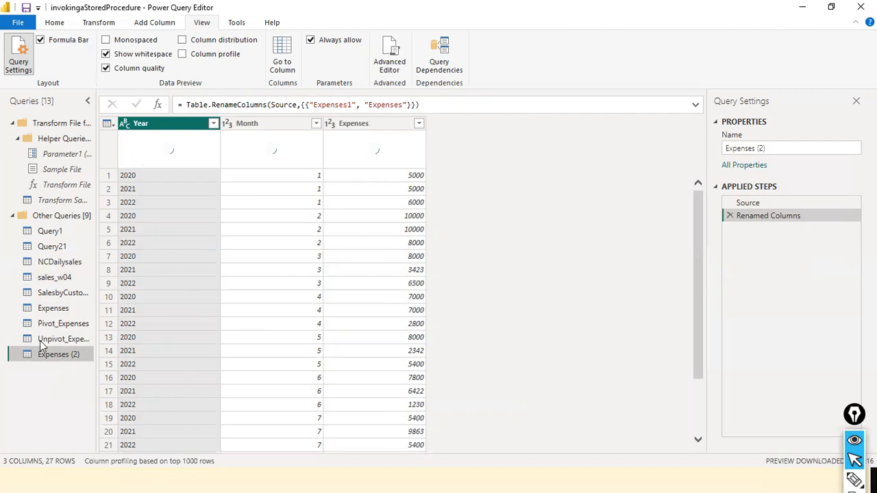
left_click(72, 326)
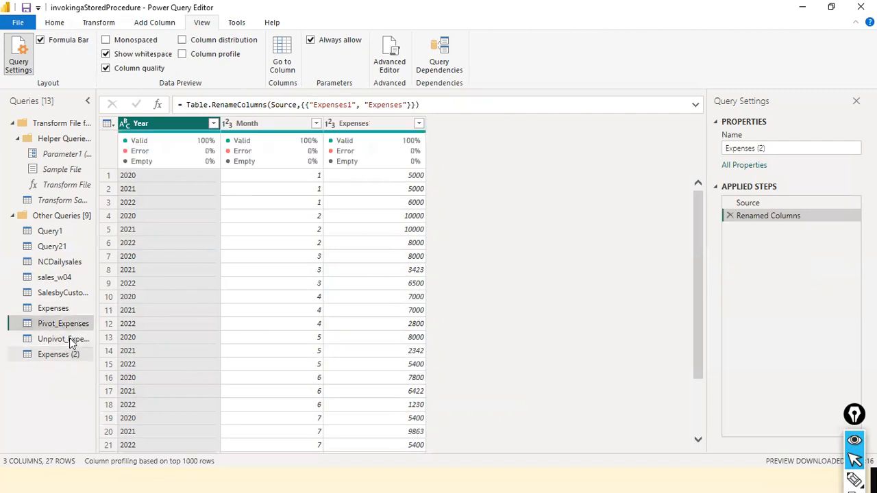
left_click(70, 337)
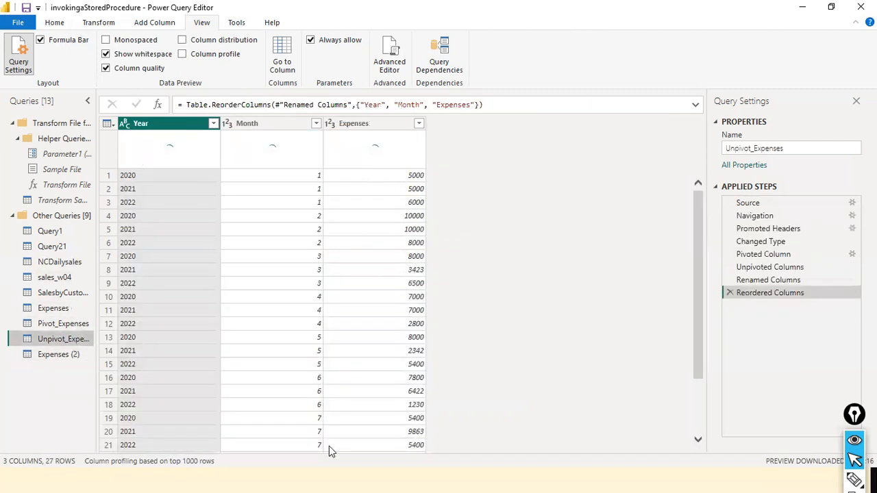
- Review the unpivot variants and the Pivot Column settings for the Year column in Unpivot_Expenses without applying them
left_click(82, 26)
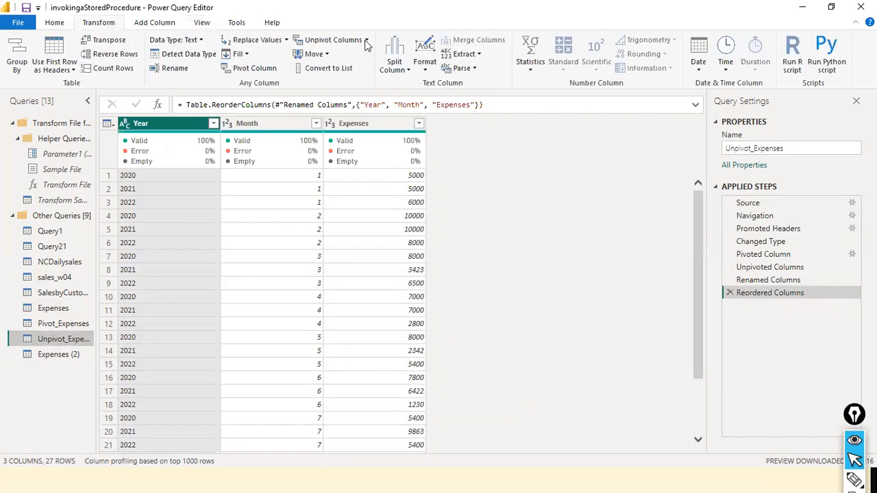
left_click(366, 40)
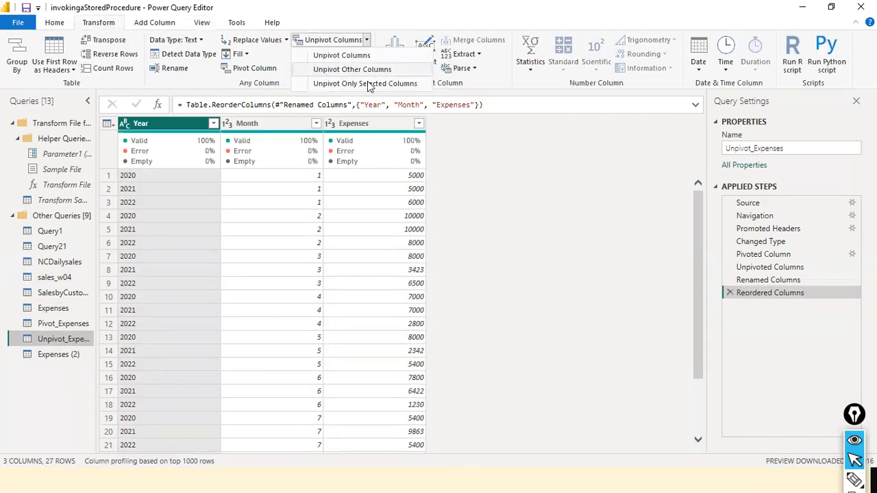
left_click(479, 155)
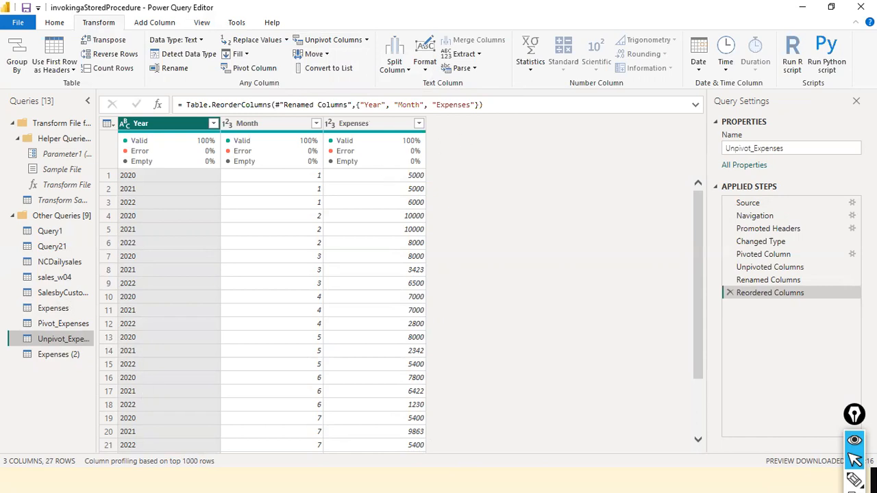
left_click(272, 69)
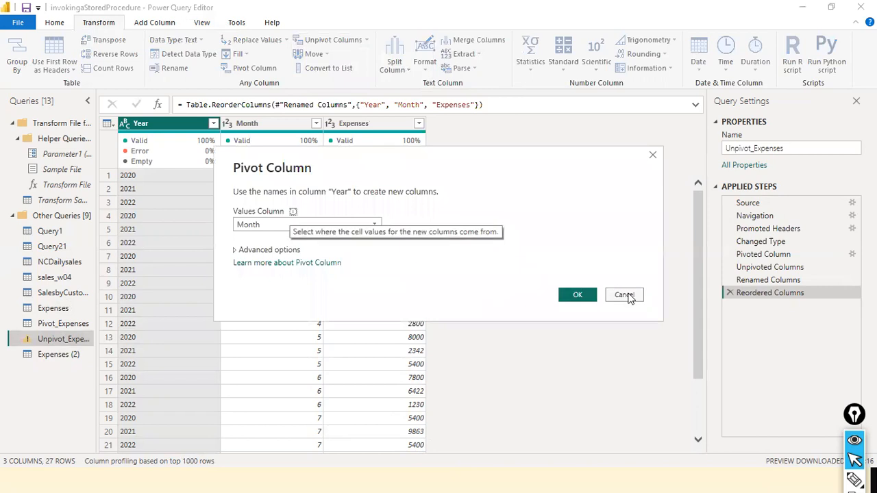
left_click(624, 295)
- Duplicate the Unpivot_Expenses query and delete the copy
right_click(69, 343)
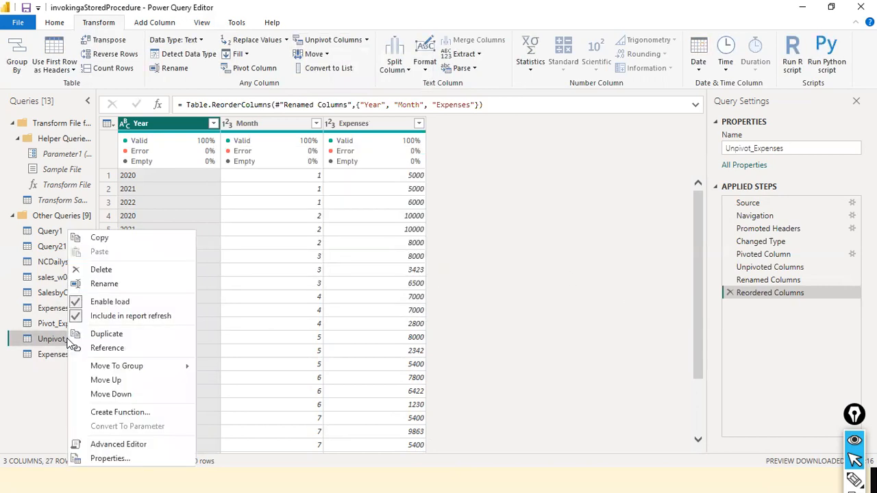
left_click(122, 348)
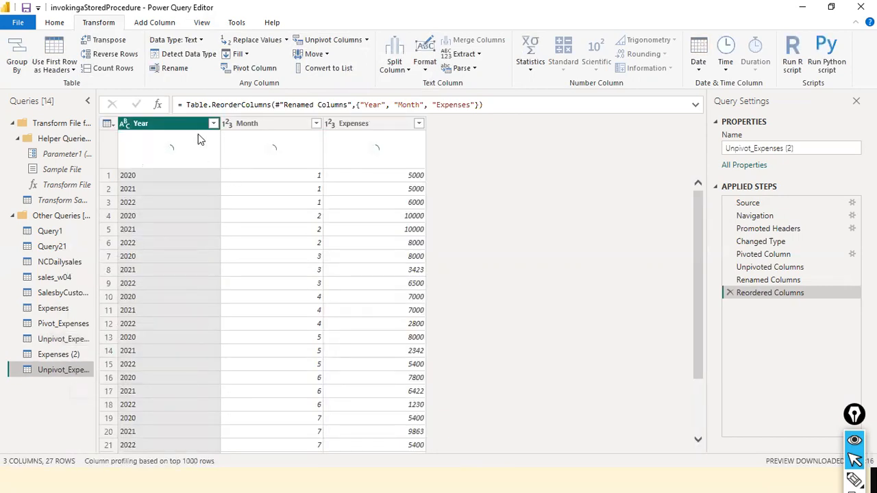
right_click(65, 370)
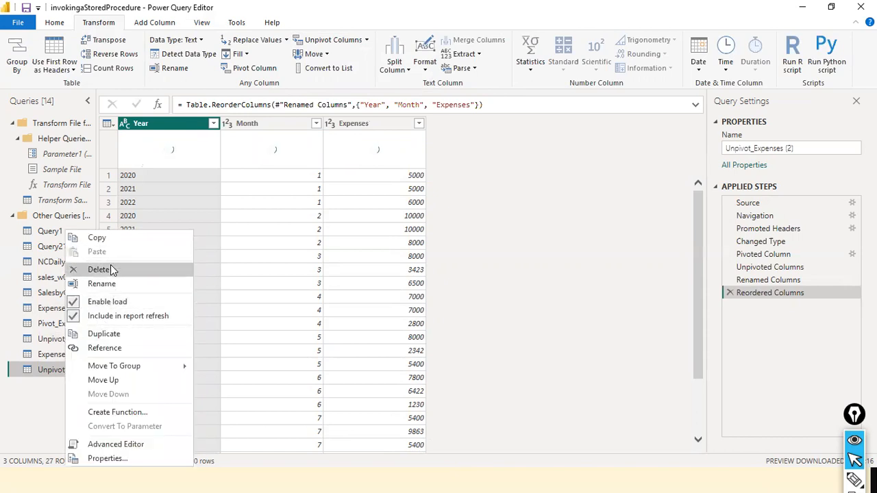
left_click(110, 267)
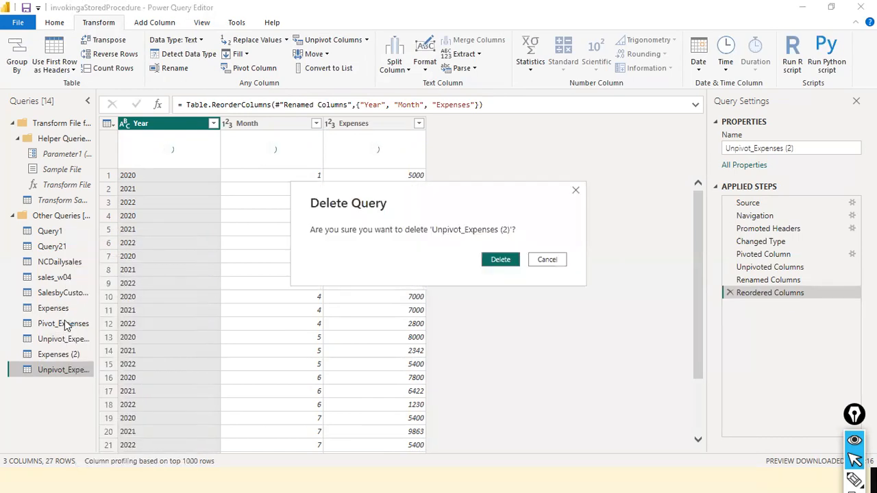
left_click(495, 261)
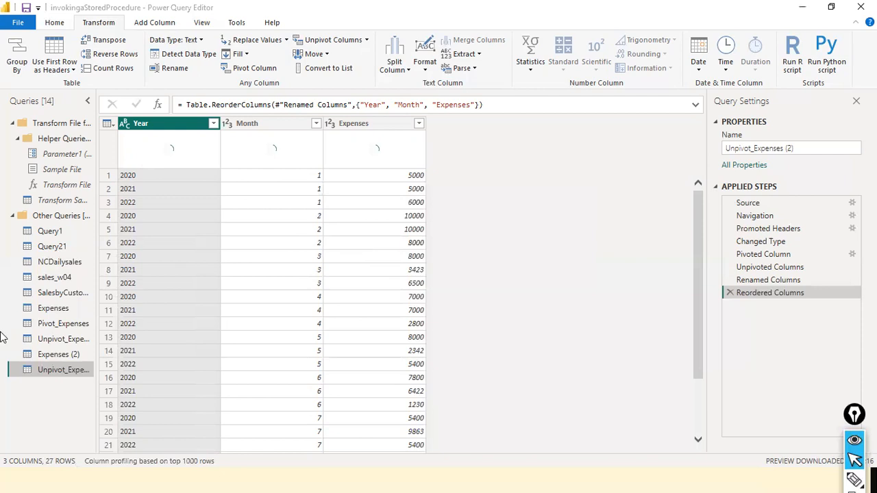
- Duplicate the Pivot_Expenses query and unpivot all columns other than Month in the copy
left_click(70, 324)
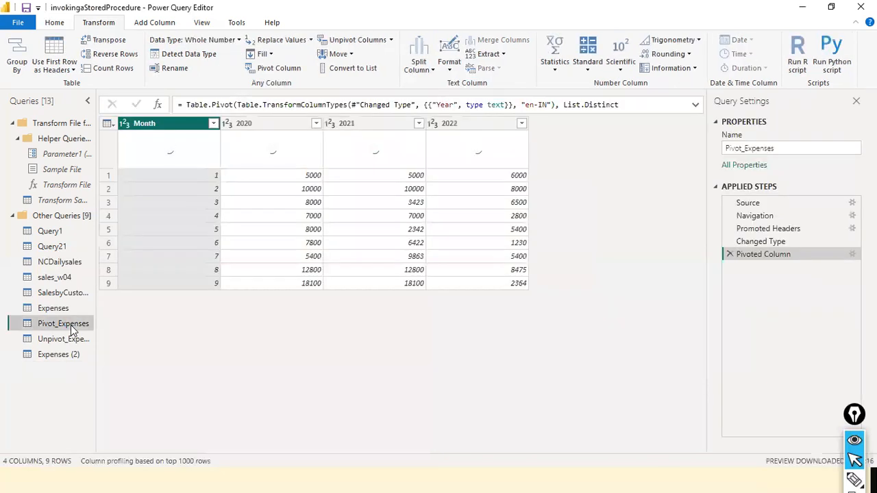
right_click(70, 324)
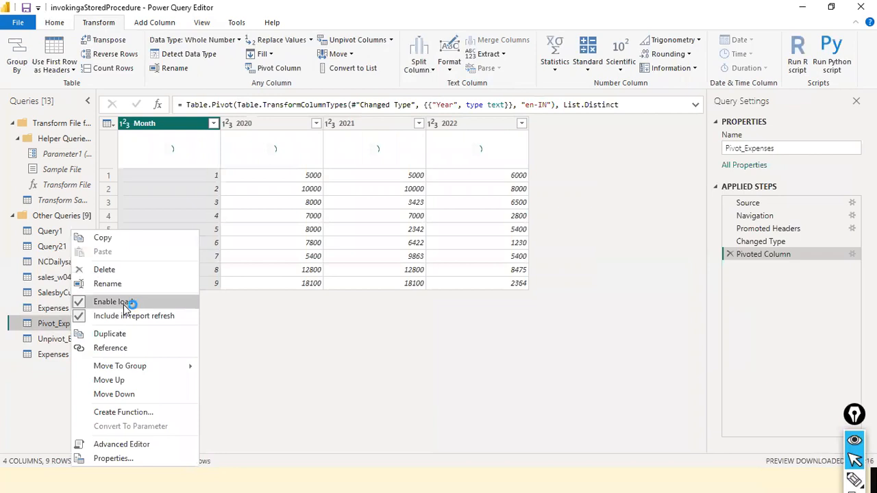
left_click(122, 333)
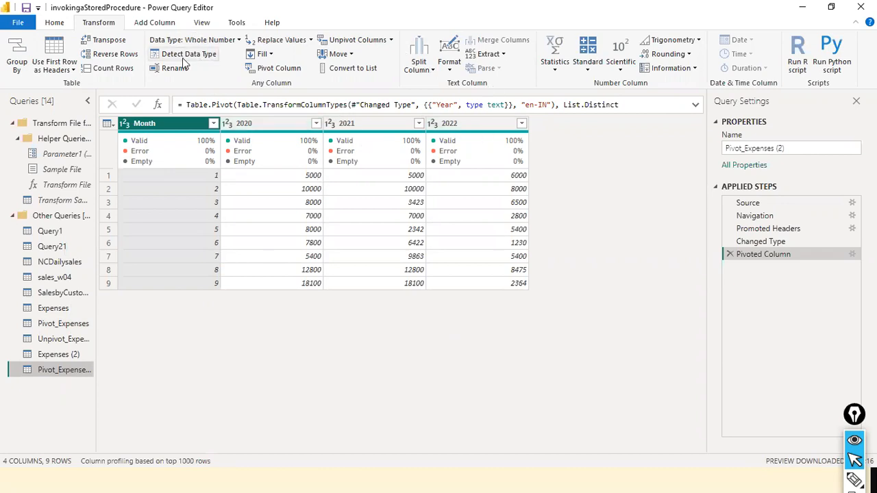
left_click(391, 41)
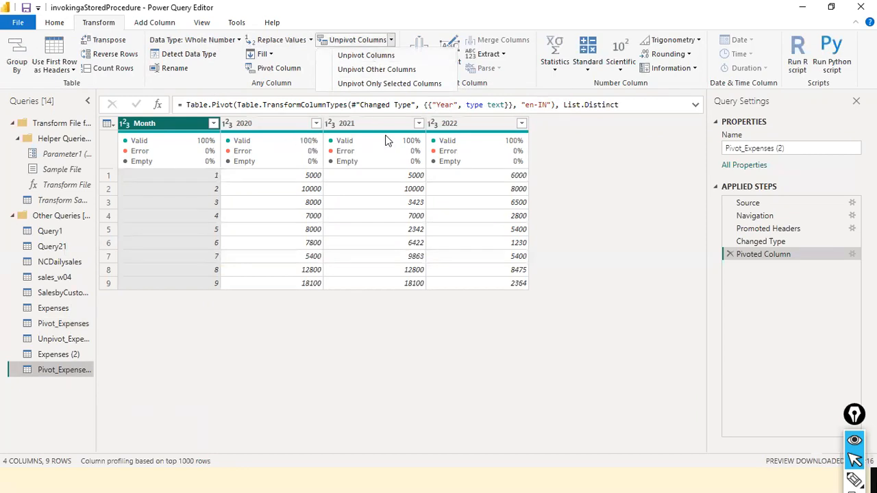
left_click(388, 71)
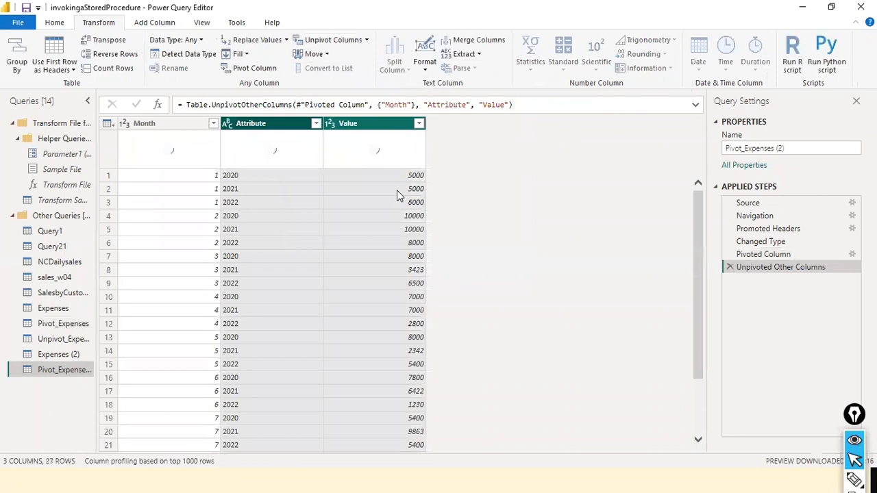
- Rename the Attribute column to Year and the Value column to Expenses, and place Year before Month
double_click(272, 124)
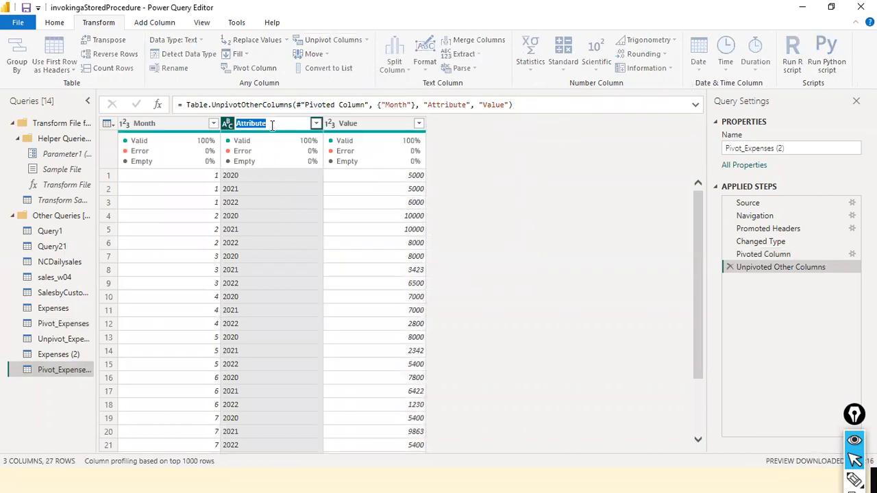
type("Year")
key("Return")
double_click(367, 122)
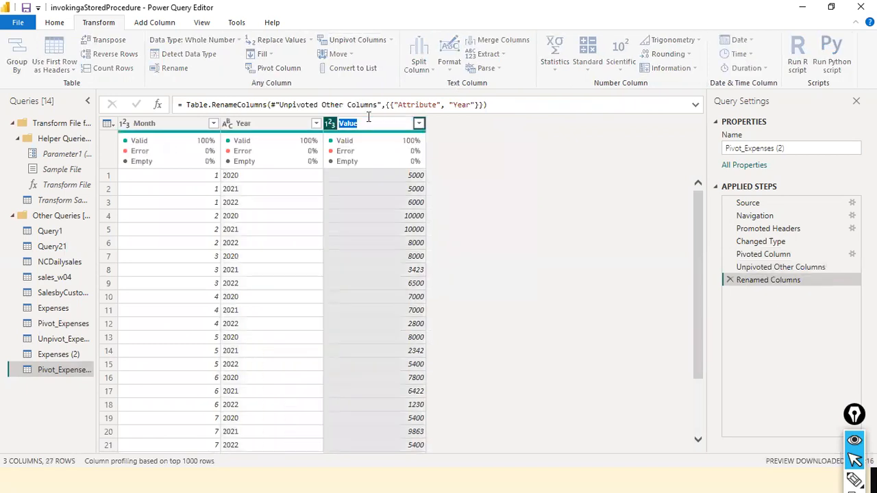
type("expenses")
key("Return")
left_click_drag(267, 132, 172, 142)
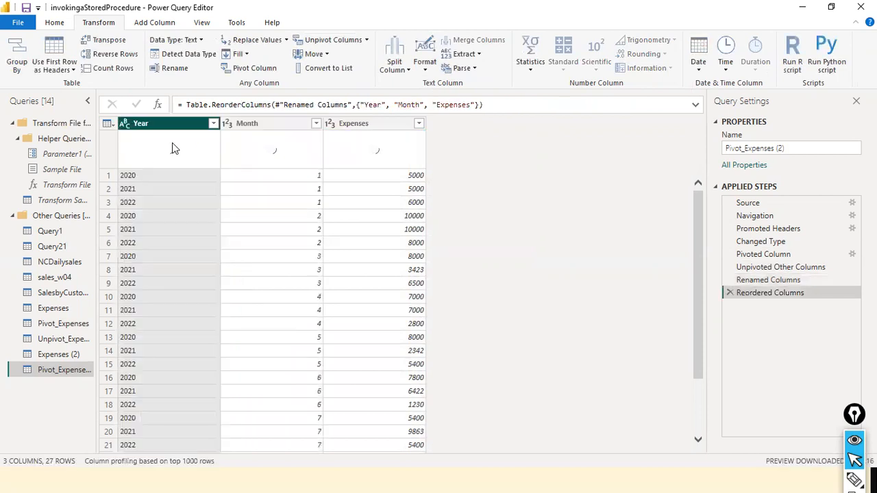
- Rename the Pivot_Expenses (2) query to Unpivot_Othercols
right_click(53, 367)
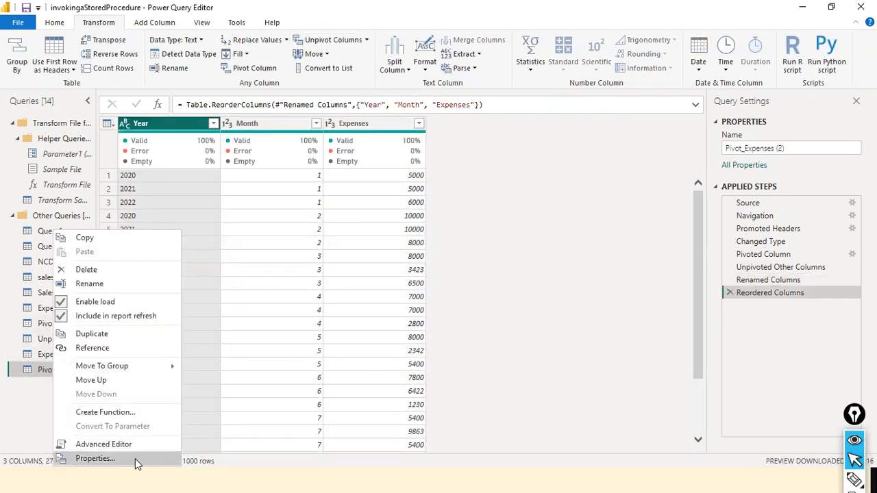
left_click(114, 284)
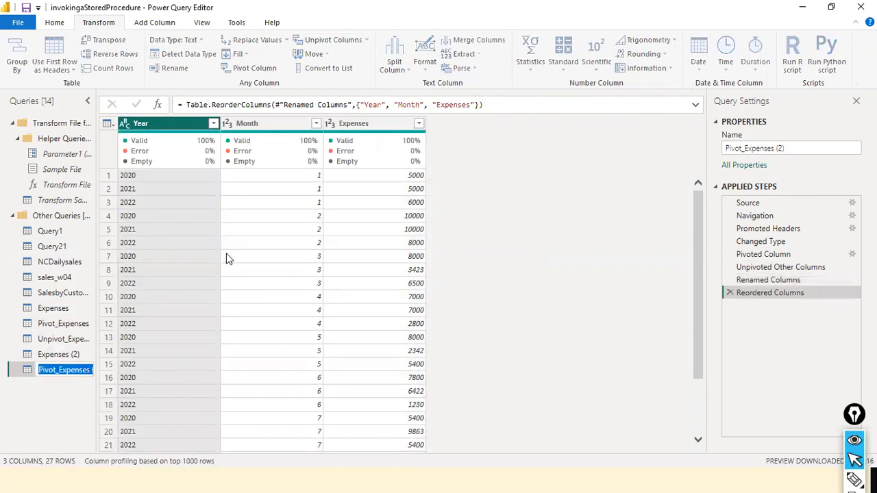
key("BackSpace")
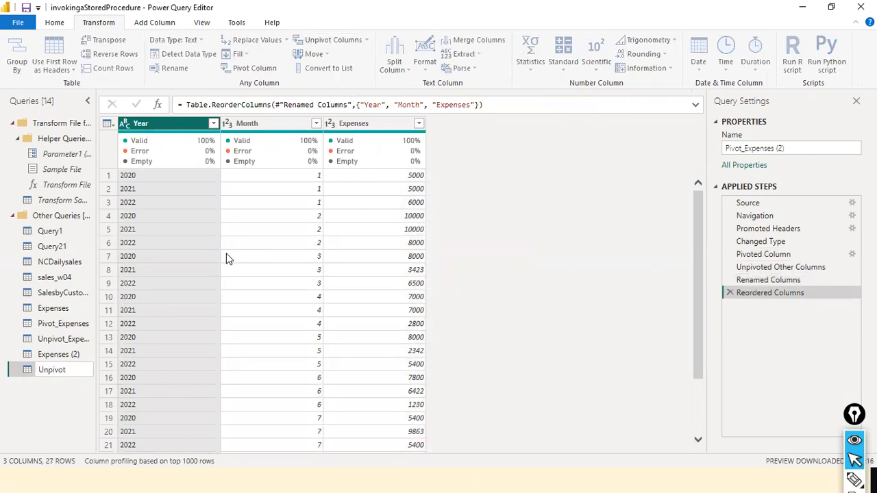
type("Unpivot_Othercols")
key("Return")
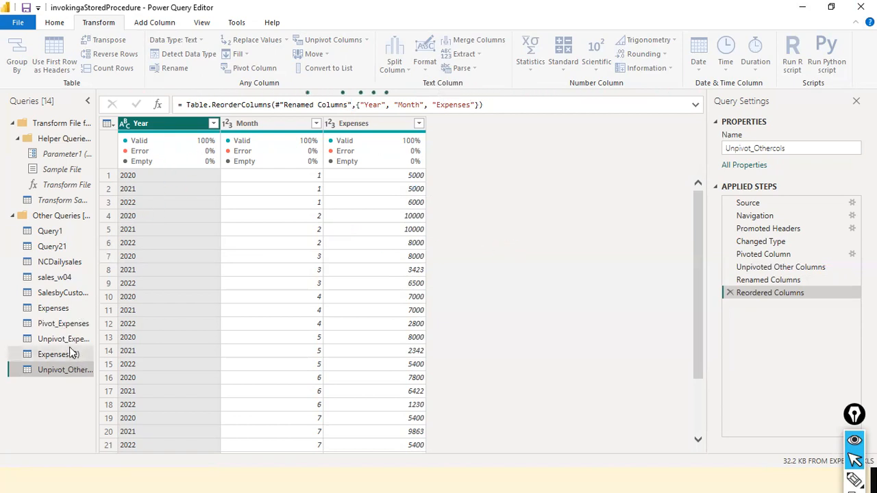
- Create another duplicate of the Pivot_Expenses query
left_click(63, 326)
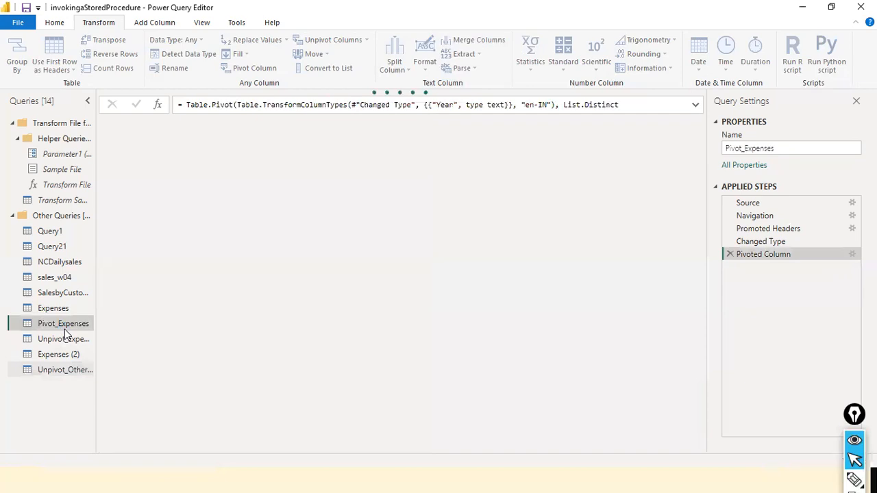
right_click(65, 329)
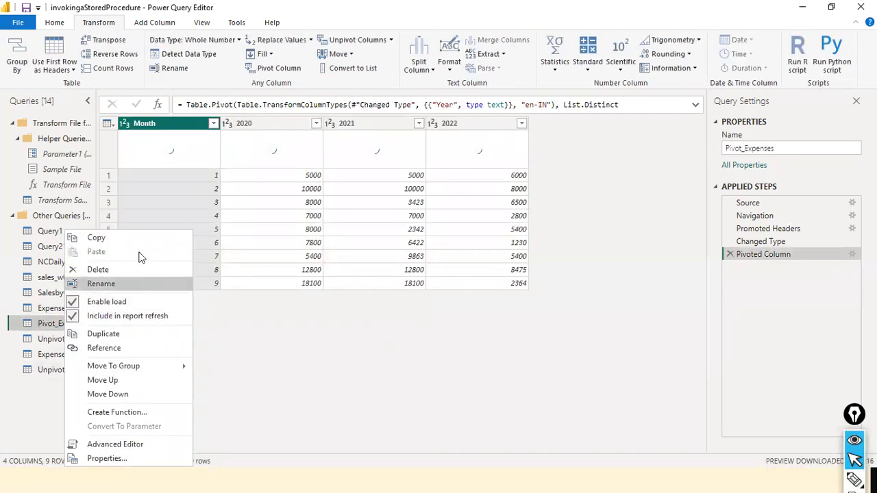
left_click(138, 333)
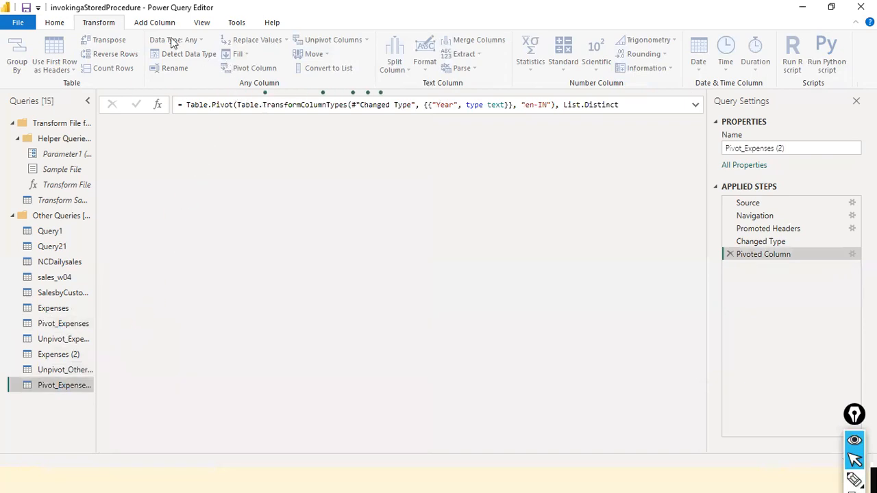
left_click(189, 22)
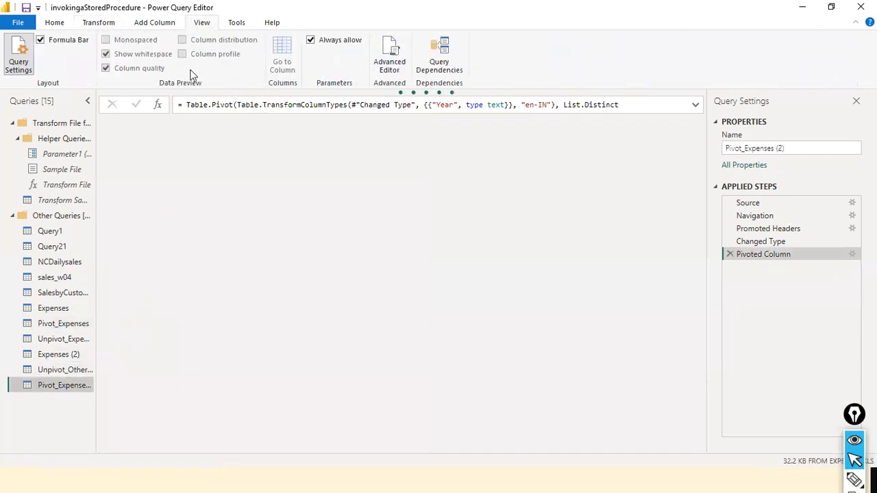
left_click(103, 23)
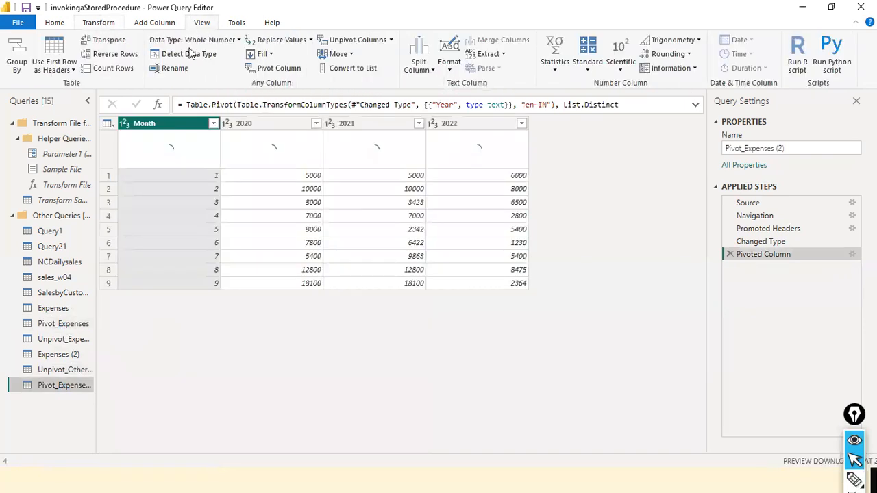
- Apply Unpivot Only Selected Columns to the 2020, 2021 and 2022 columns in the new copy, leaving Month out
left_click(390, 40)
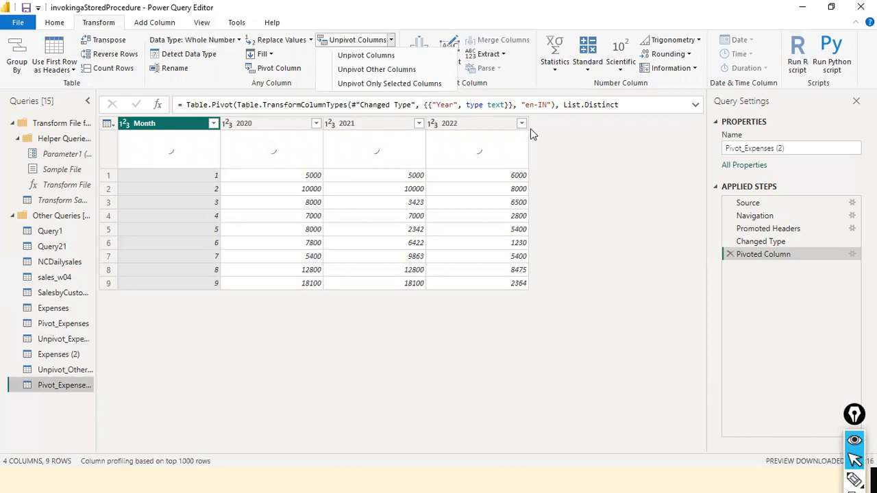
left_click(591, 166)
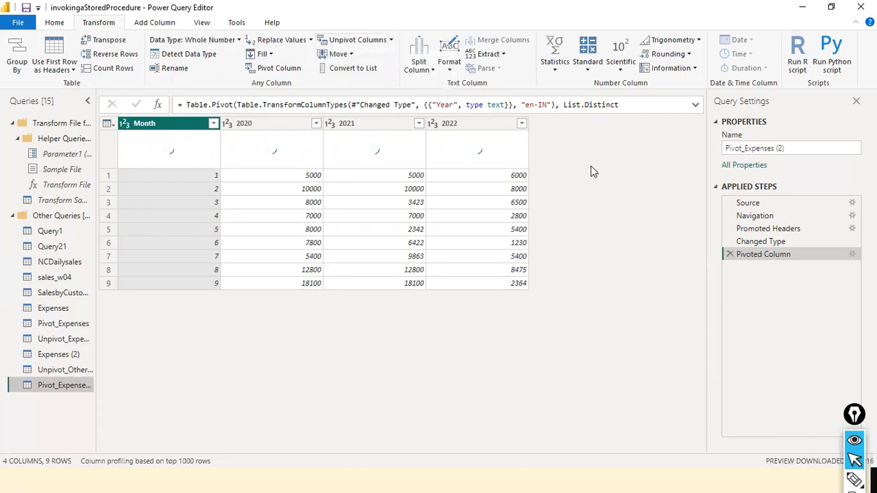
left_click(390, 39)
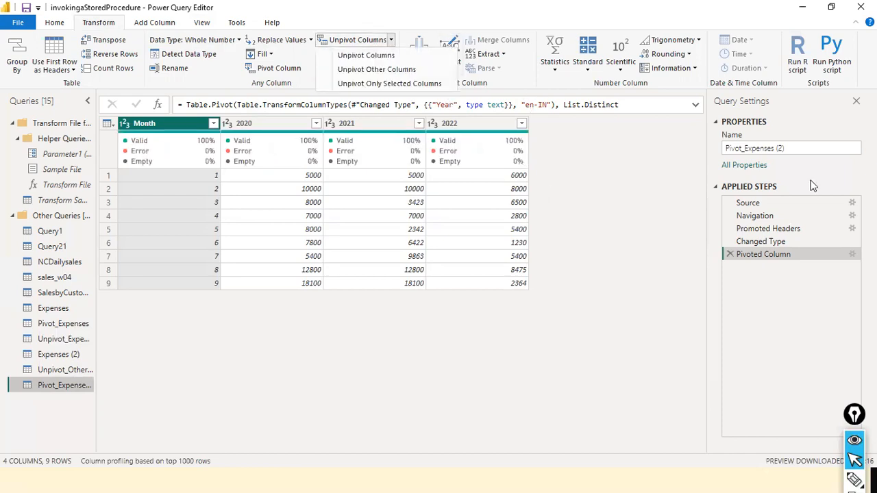
left_click(594, 159)
key("ctrl+a")
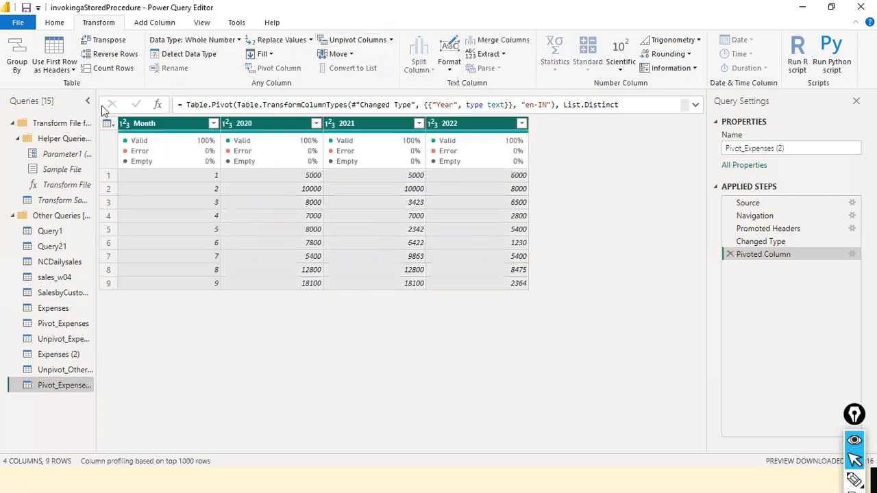
left_click(130, 125, "ctrl")
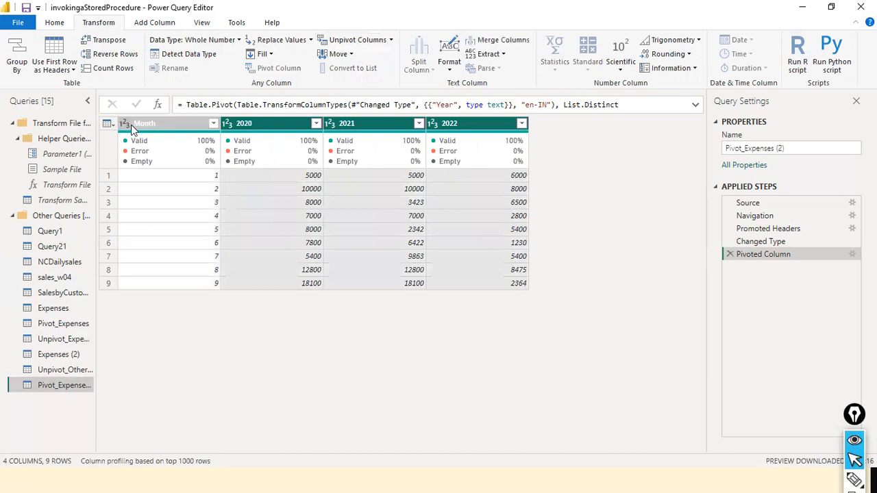
left_click(390, 40)
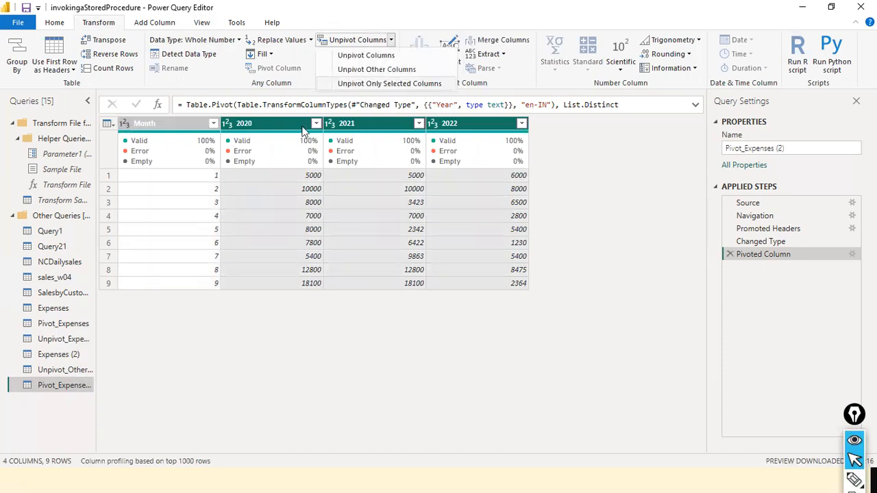
left_click(387, 83)
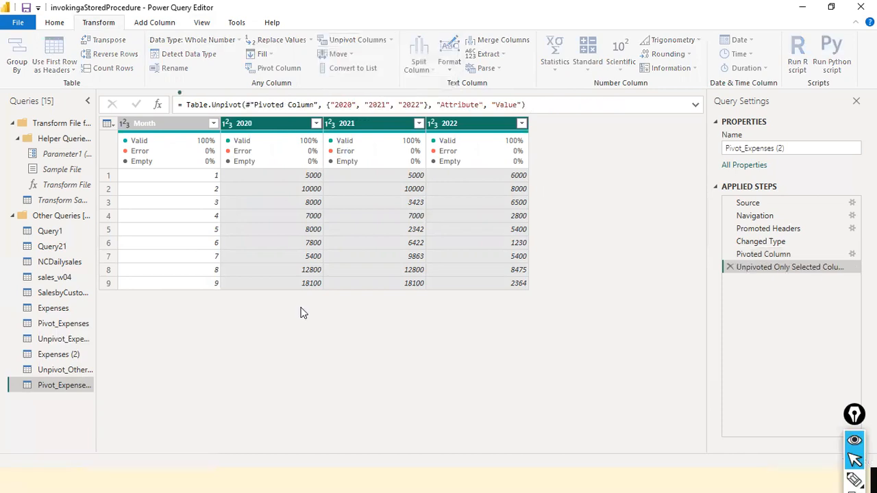
- In Pivot_Expenses (2), rename Attribute to Year and Value to Expenses, and move Year ahead of Month
left_click(285, 124)
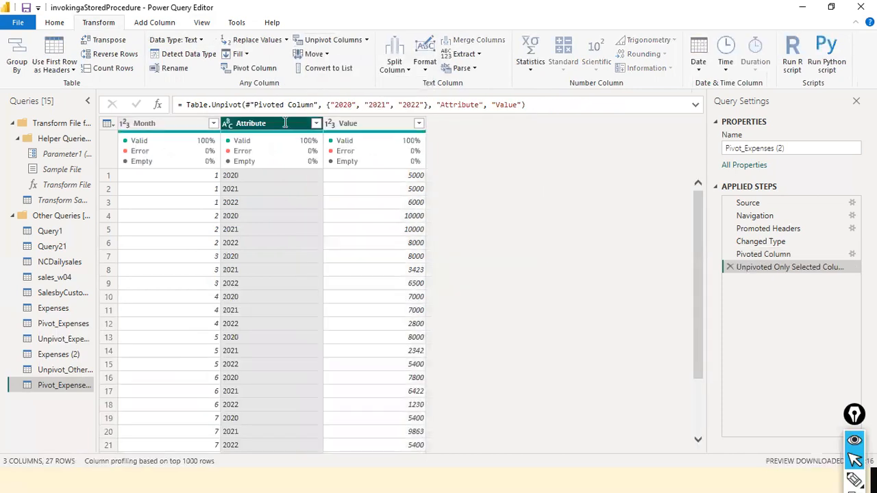
double_click(285, 123)
type("Y")
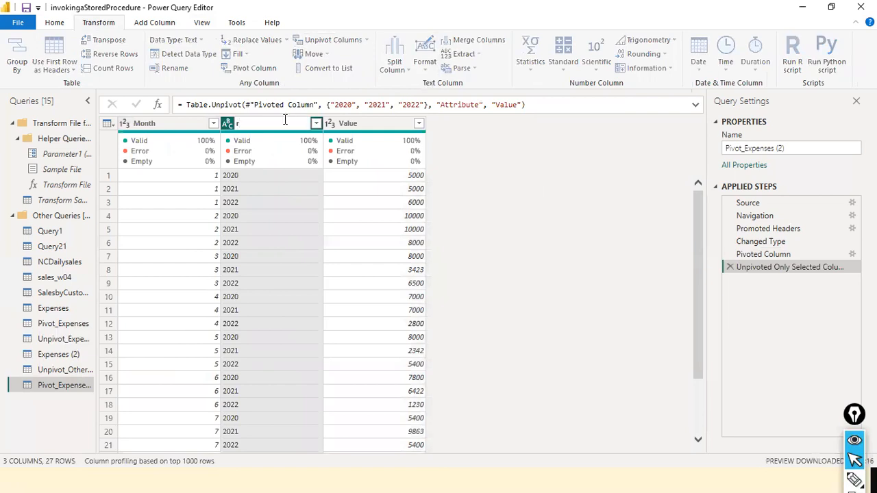
type("ear")
key("Return")
double_click(357, 126)
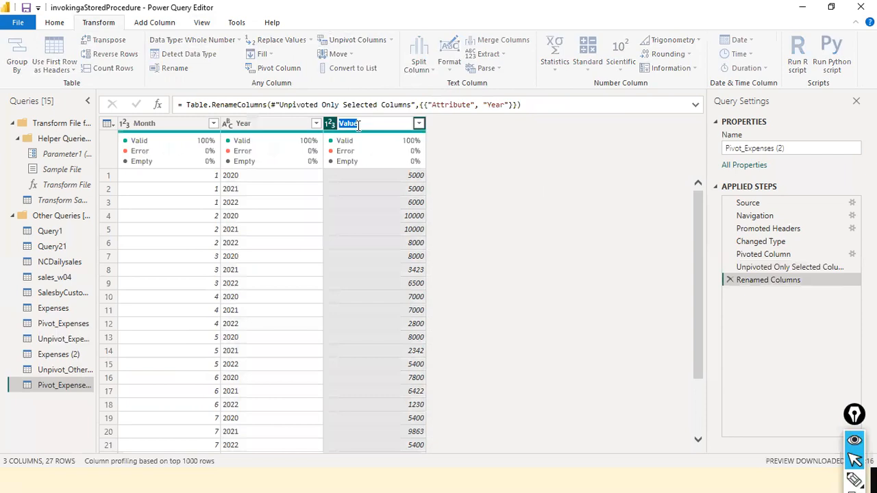
type("Expenses")
key("Return")
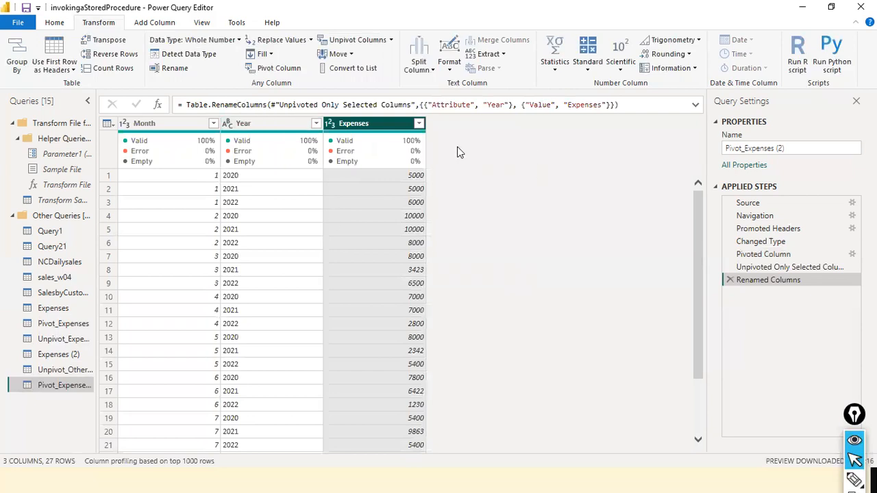
left_click_drag(236, 123, 206, 137)
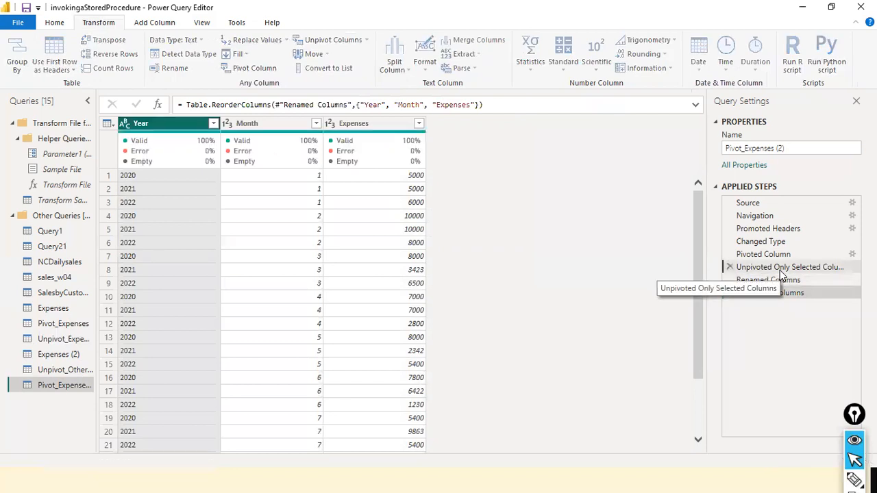
- Compare the Unpivoted Only Selected Columns and Pivoted Column steps of Pivot_Expenses (2), and review the column selection used for unpivoting
left_click(781, 273)
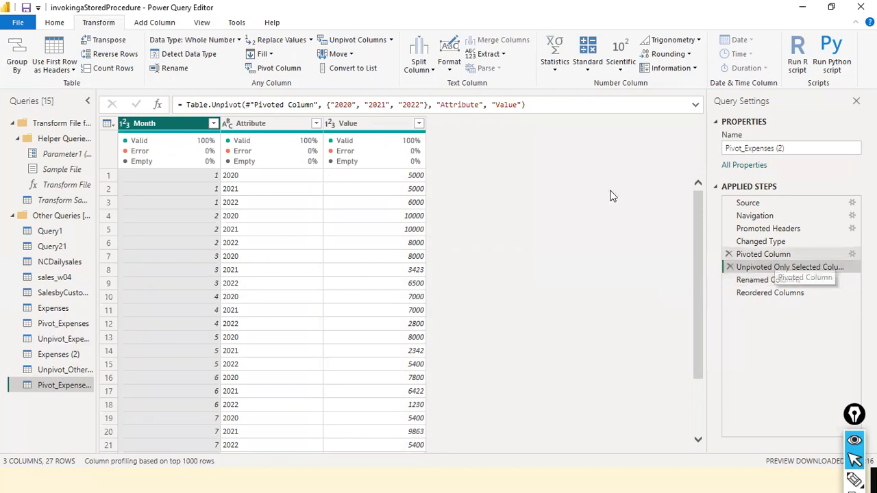
left_click(776, 256)
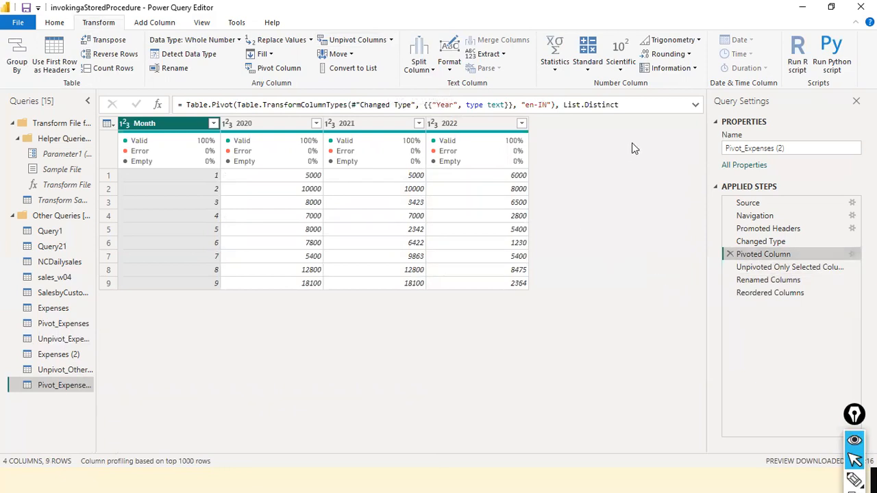
key("ctrl+a")
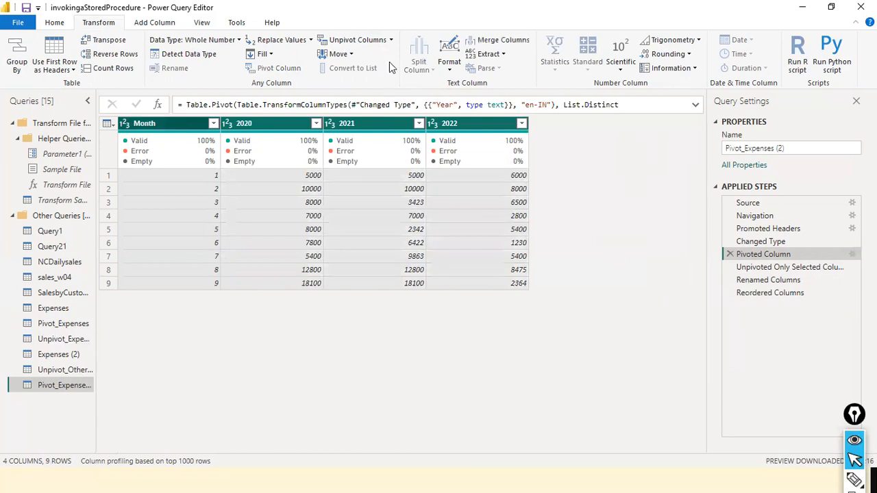
left_click(391, 40)
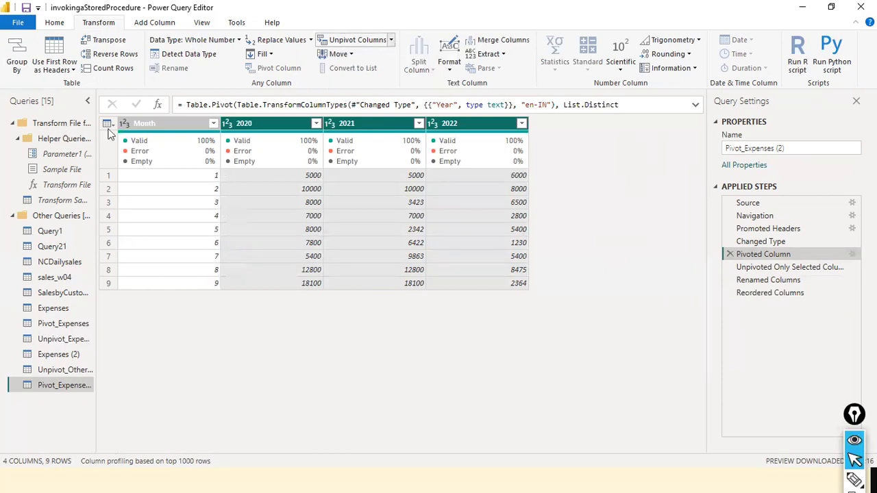
left_click(152, 122)
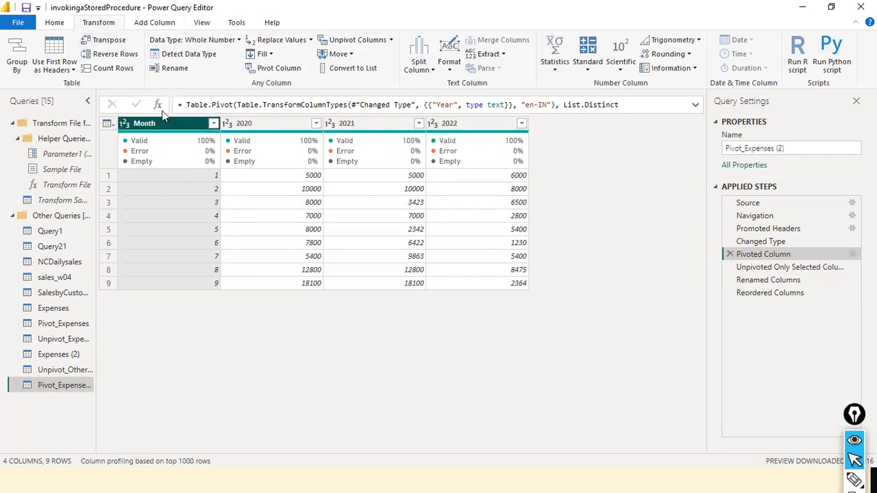
left_click(114, 40)
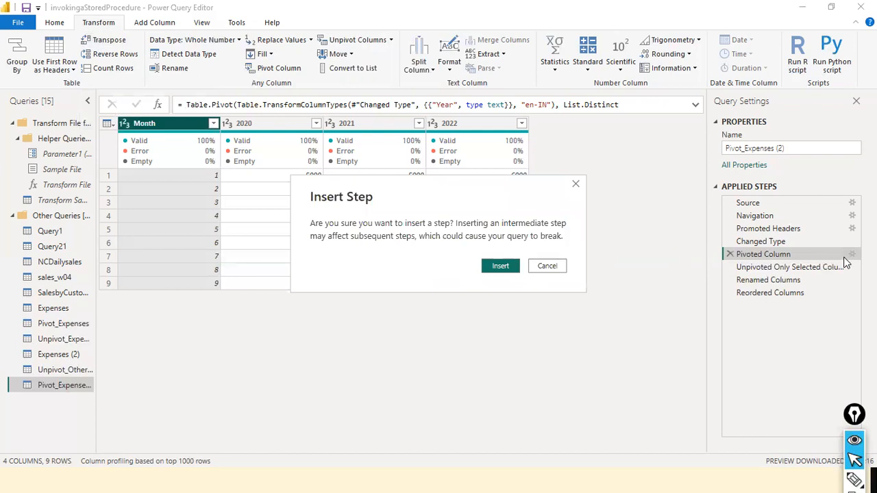
key("Escape")
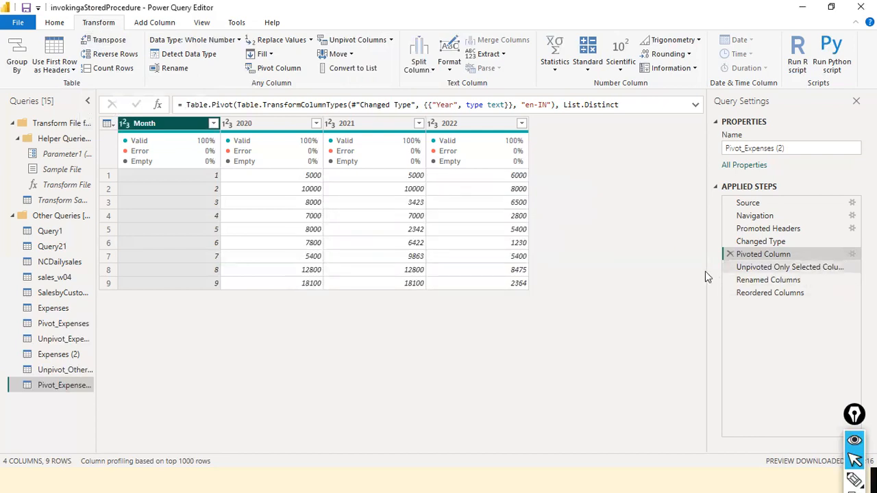
- Delete the Unpivoted Only Selected Columns, Renamed Columns and Reordered Columns steps from Pivot_Expenses (2)
left_click(729, 268)
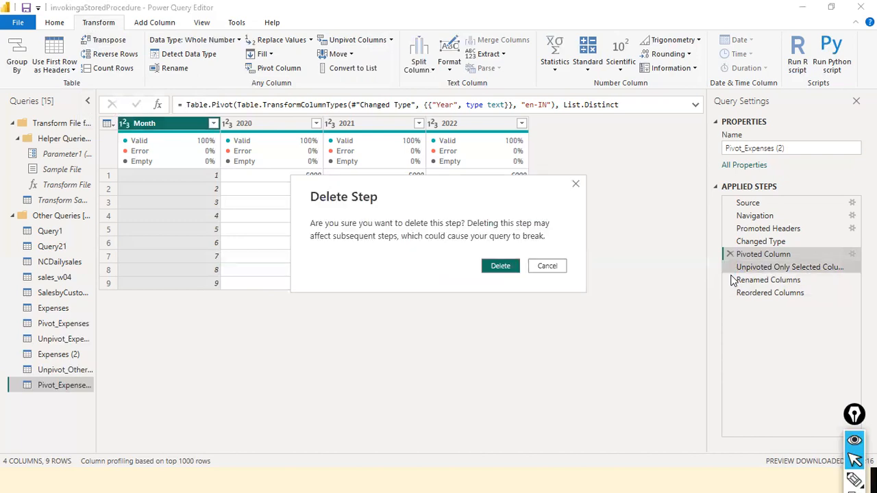
left_click(497, 267)
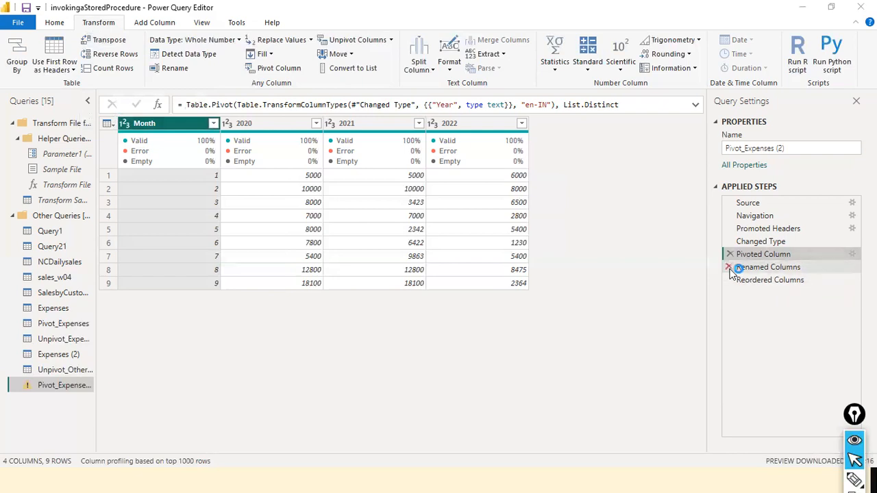
left_click(729, 268)
left_click(558, 268)
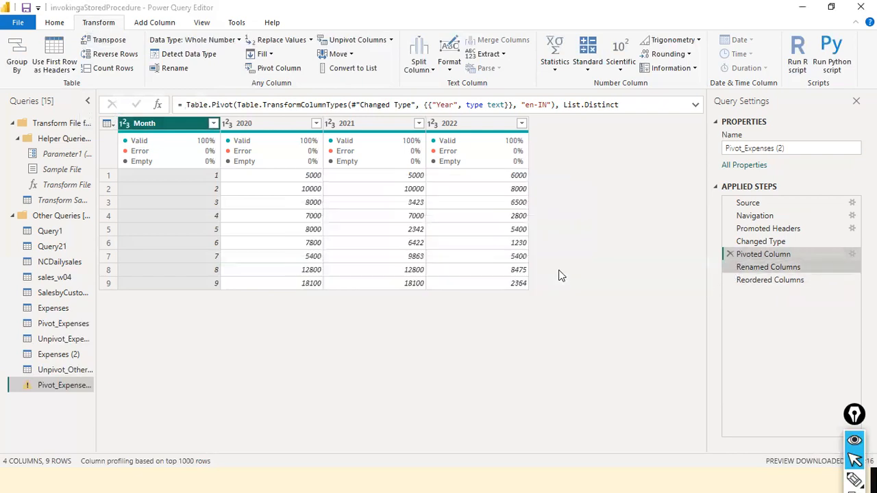
left_click(728, 267)
left_click(555, 267)
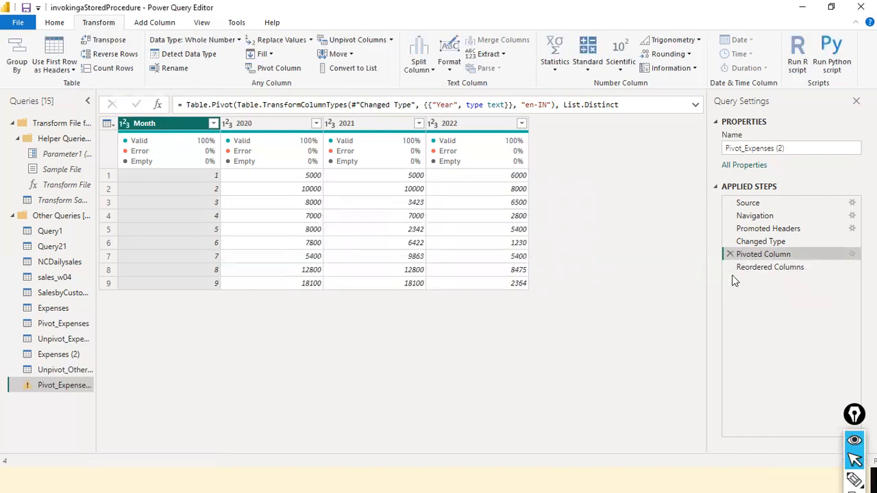
left_click(729, 267)
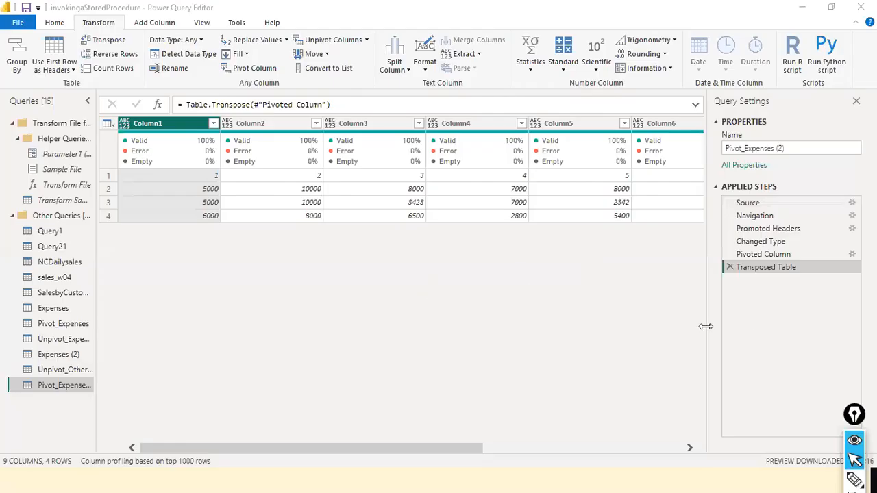
- Look across the transposed table's columns and transpose the table three more times in succession
left_click_drag(169, 450, 157, 429)
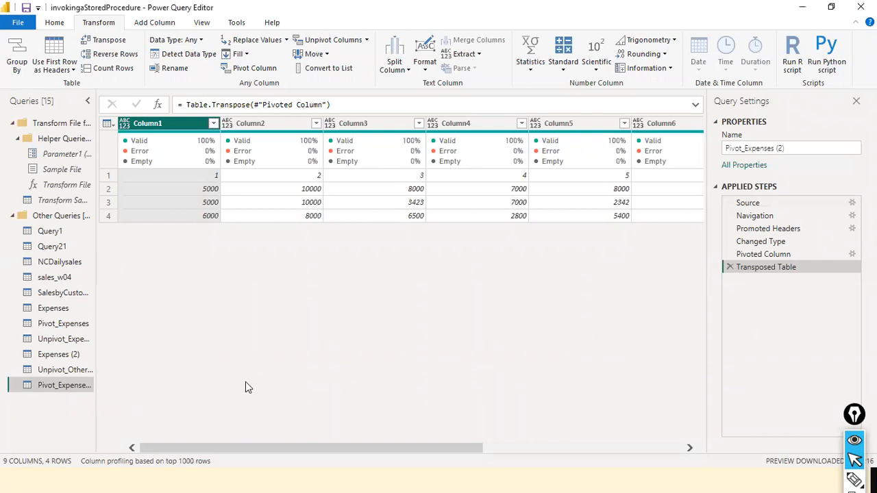
left_click_drag(392, 448, 184, 427)
left_click(104, 41)
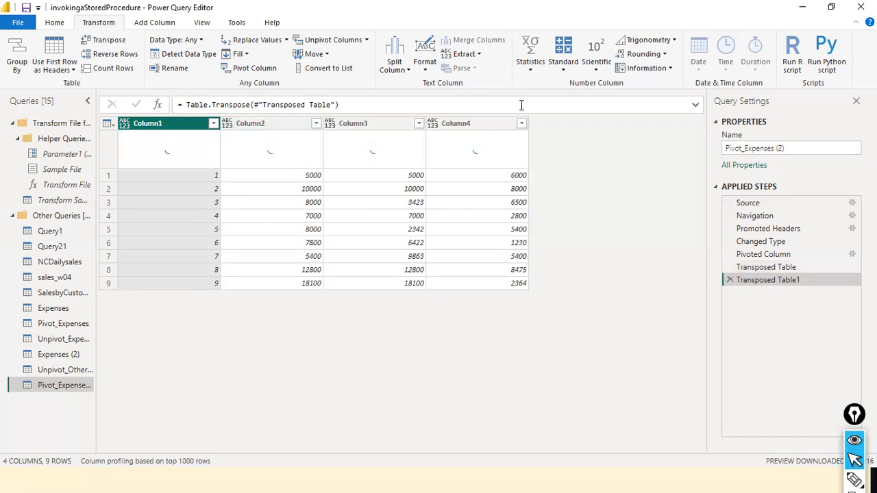
left_click(110, 41)
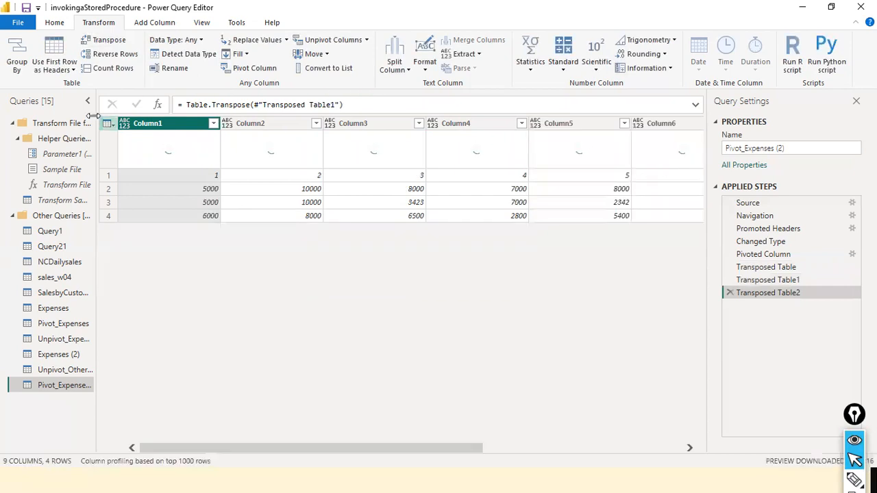
left_click(103, 39)
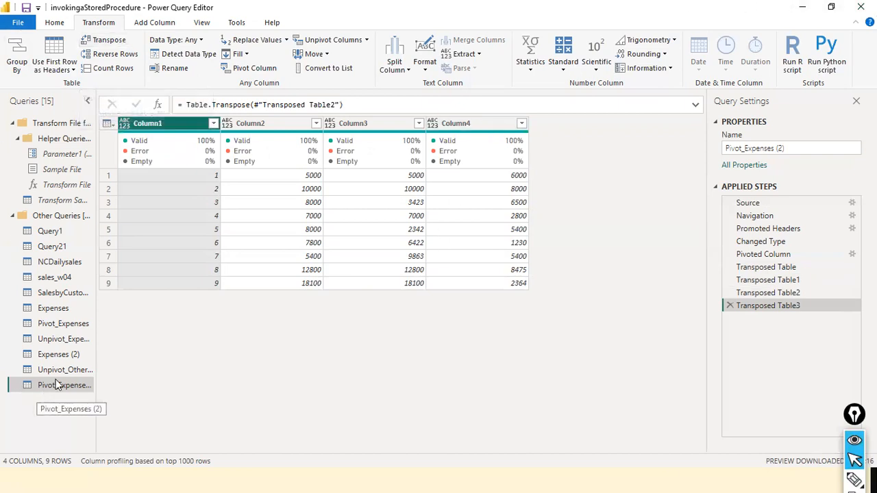
- Rename the Pivot_Expenses (2) query as Transpose
right_click(39, 392)
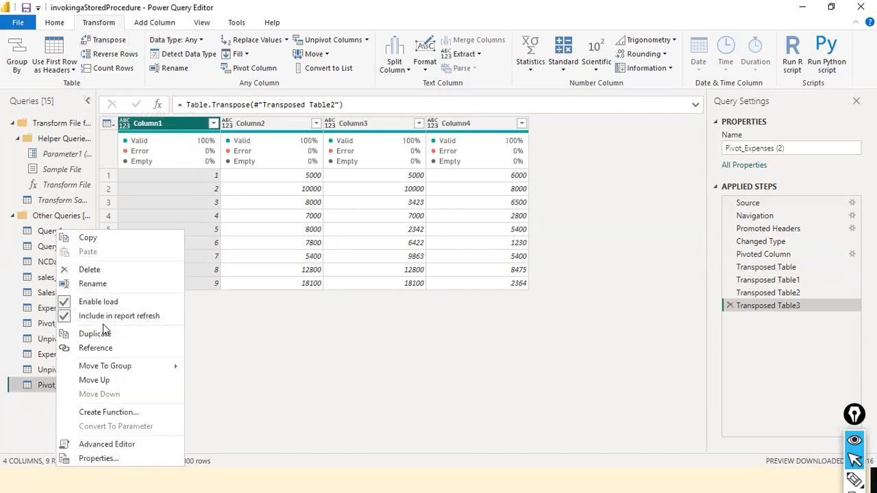
left_click(105, 285)
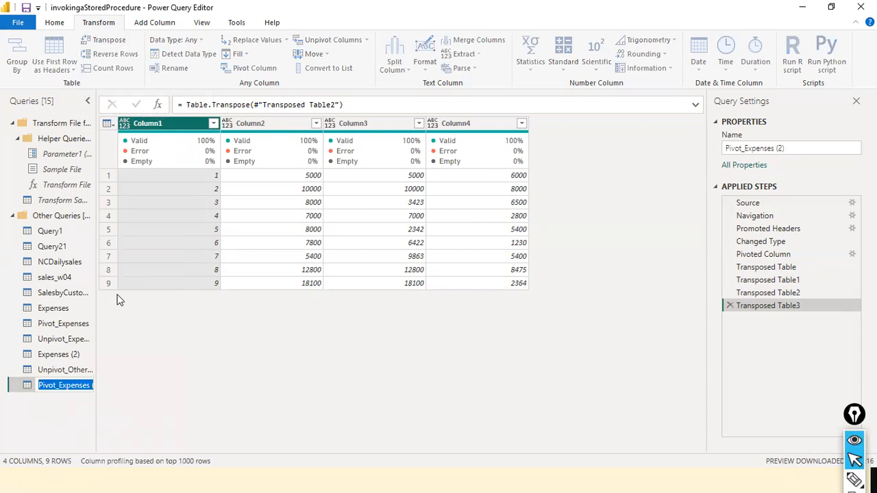
type("Transpose")
key("Return")
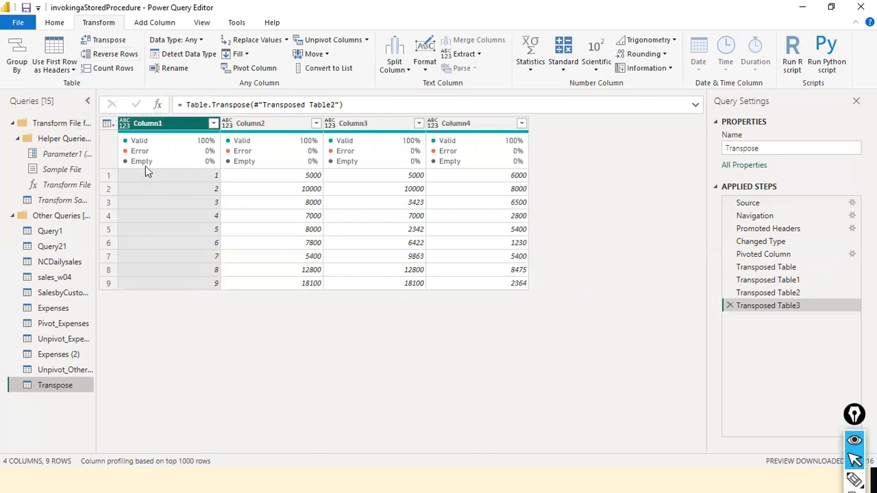
- Reverse the row order in the Transpose query, and duplicate the query under the name Reverse
left_click(113, 57)
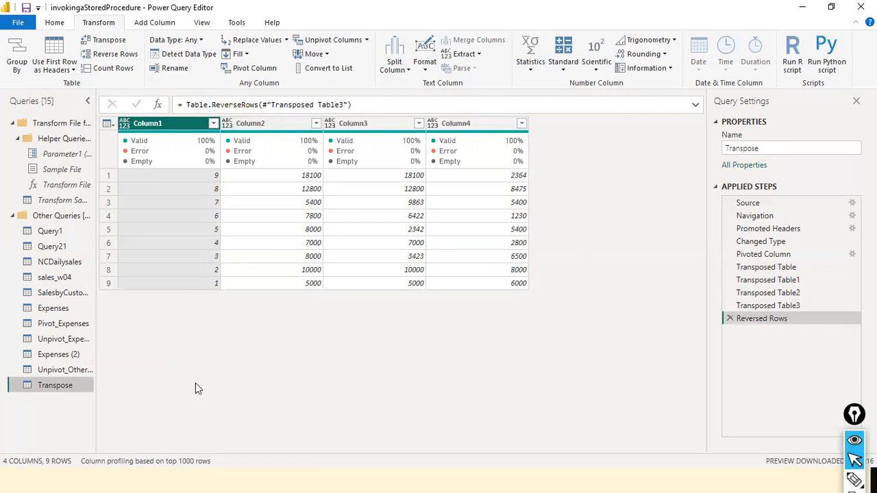
right_click(60, 386)
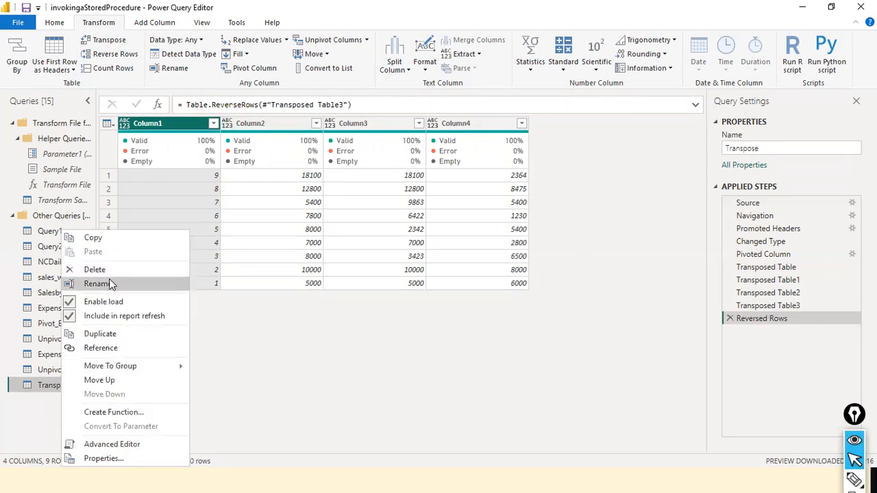
left_click(117, 330)
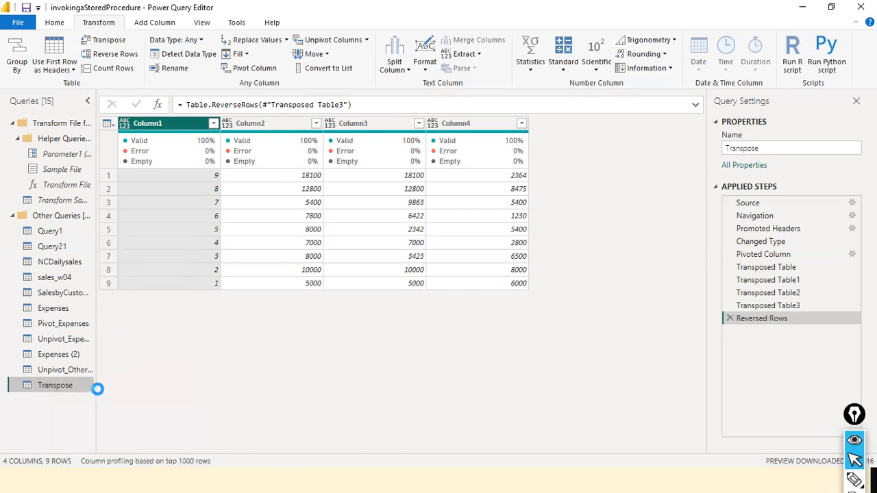
double_click(64, 402)
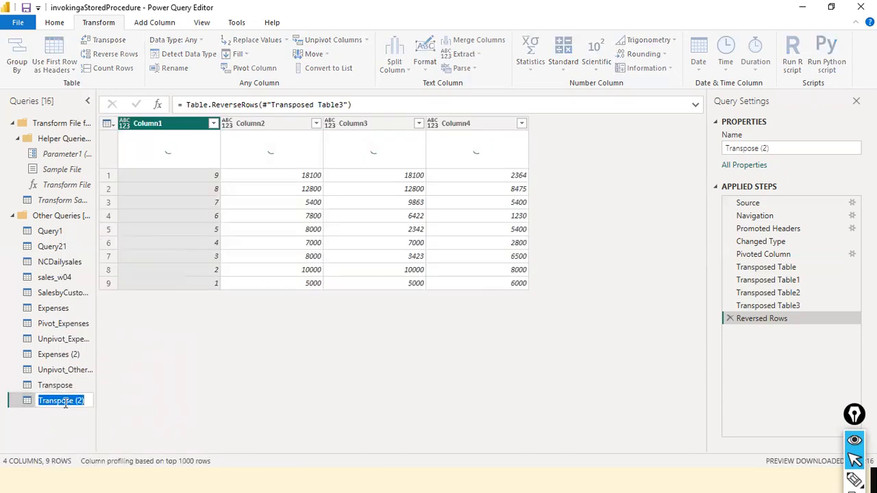
type("Rev")
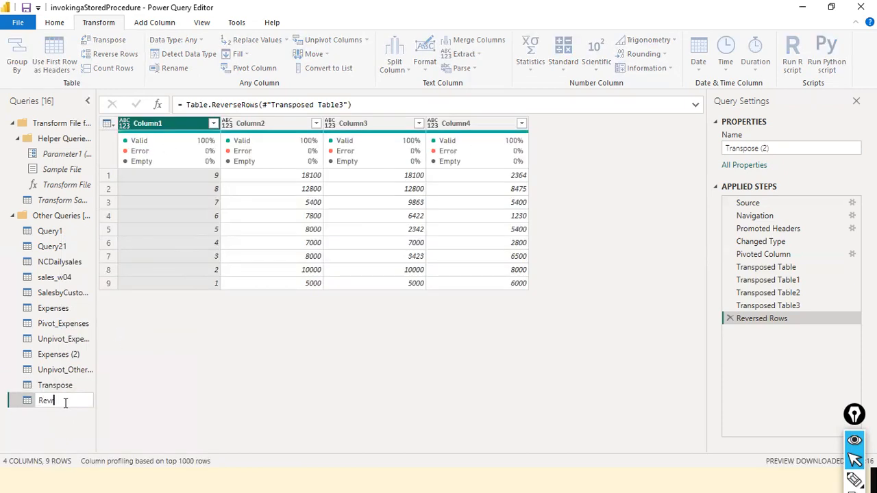
type("erse")
key("Return")
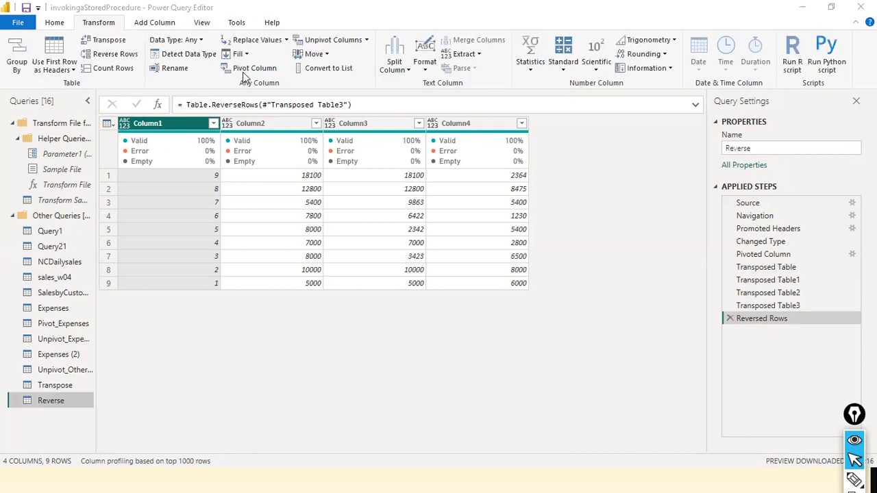
left_click(368, 40)
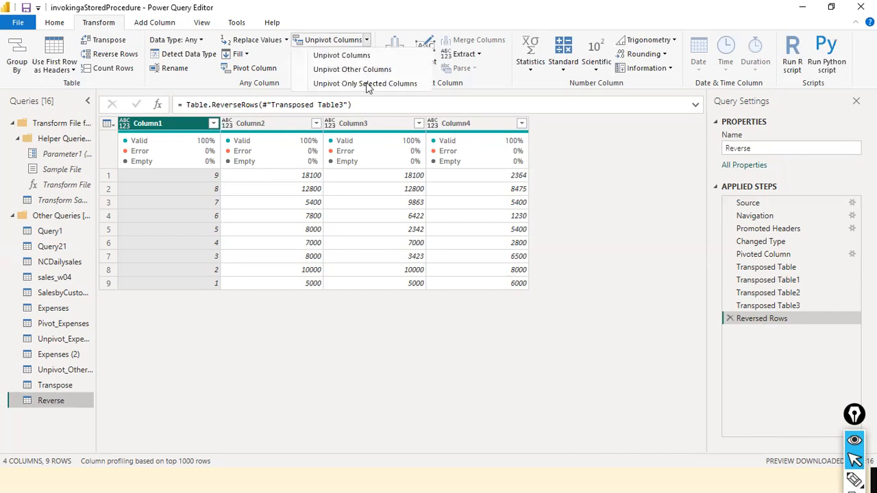
left_click(387, 6)
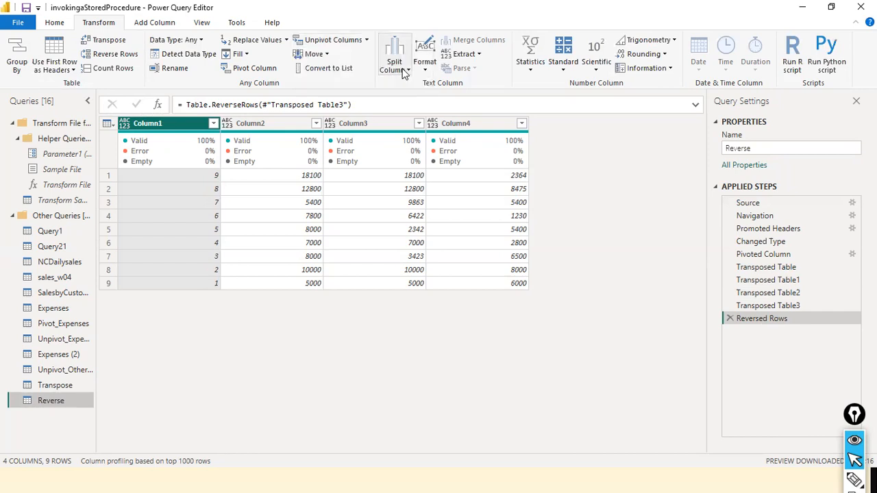